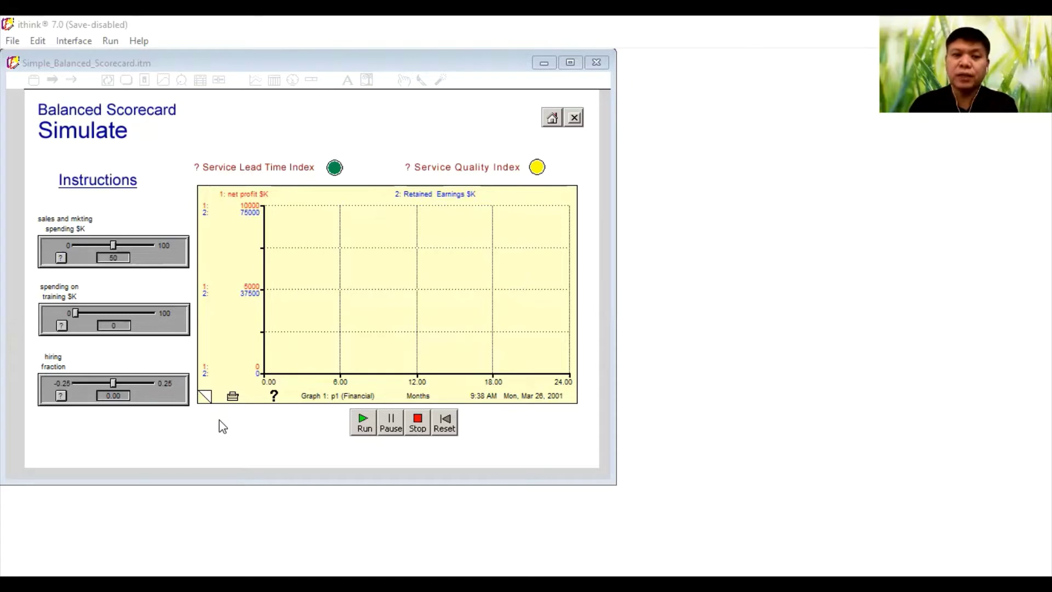
Look through the Customer, Internal Business Process and Learning & Growth graph pages, ending back on the Financial page
{"action": "left_click", "coordinate": [209, 397]}
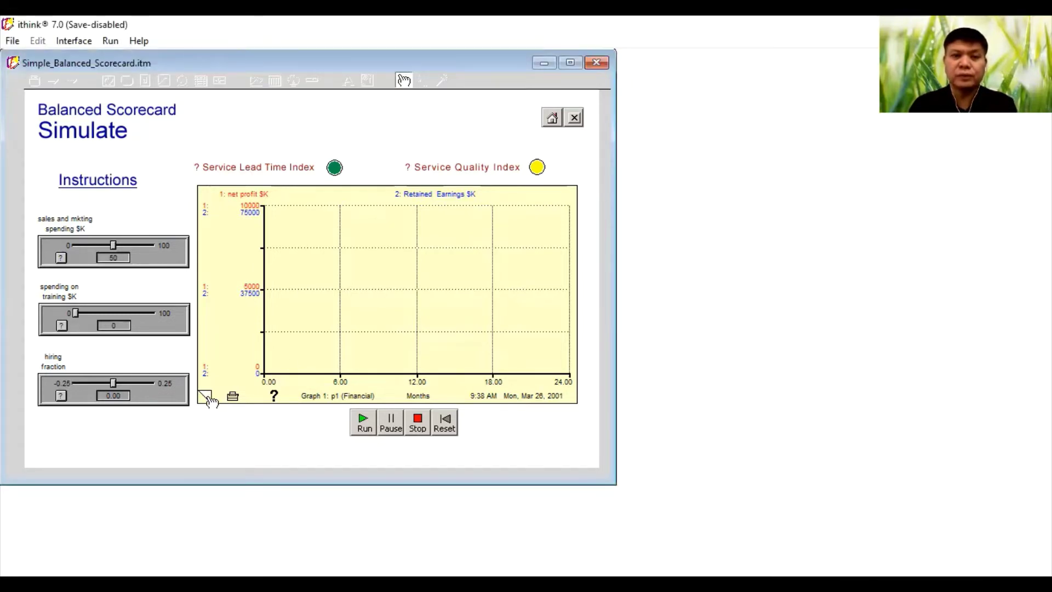
{"action": "left_click", "coordinate": [208, 397]}
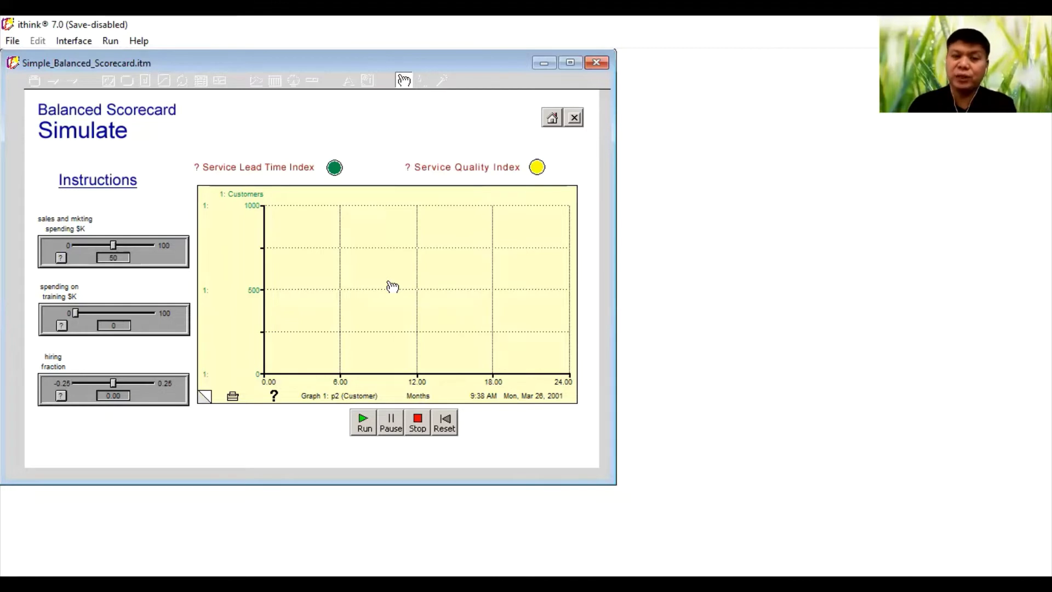
{"action": "left_click", "coordinate": [203, 402]}
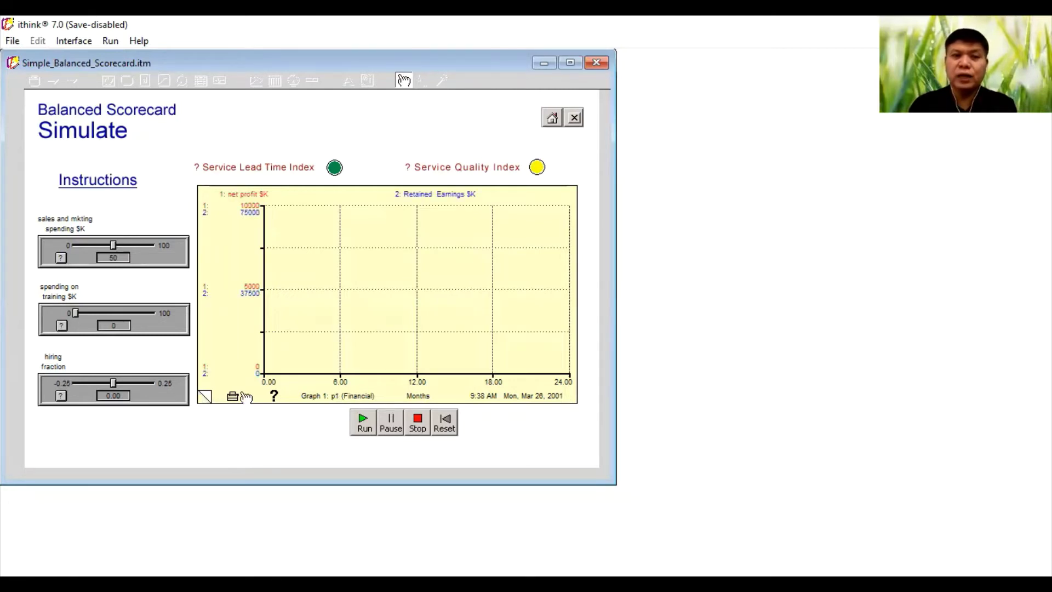
{"action": "left_click", "coordinate": [204, 401]}
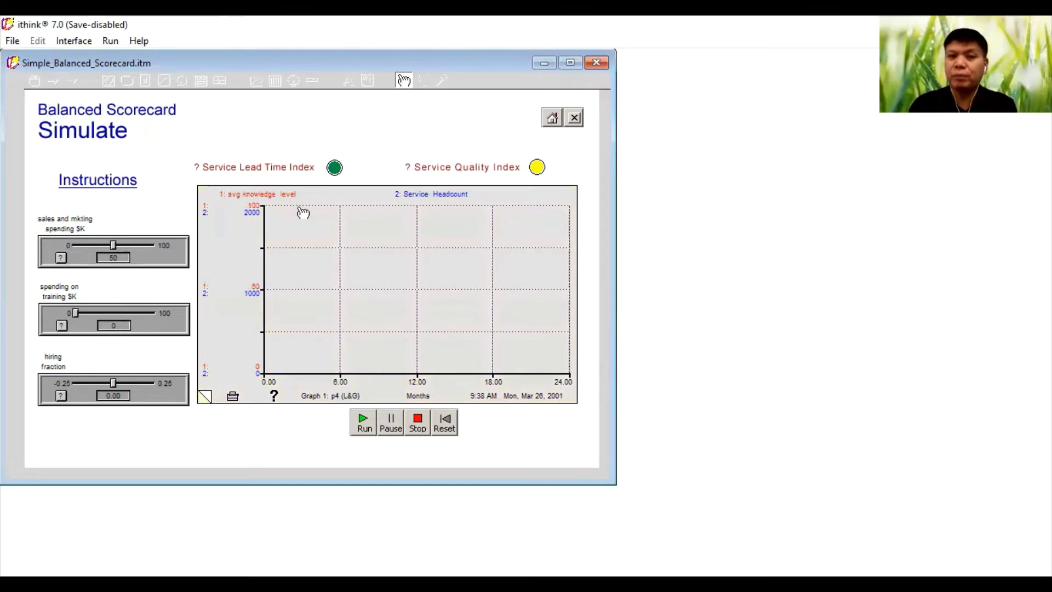
{"action": "left_click", "coordinate": [204, 401]}
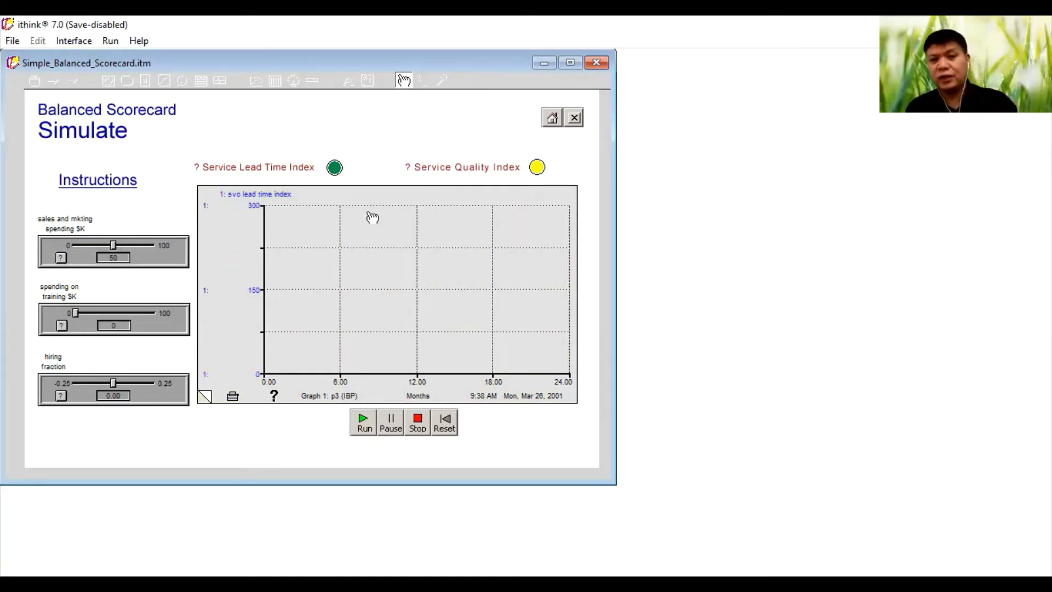
{"action": "left_click", "coordinate": [208, 403]}
{"action": "left_click", "coordinate": [208, 404]}
{"action": "left_click", "coordinate": [209, 403]}
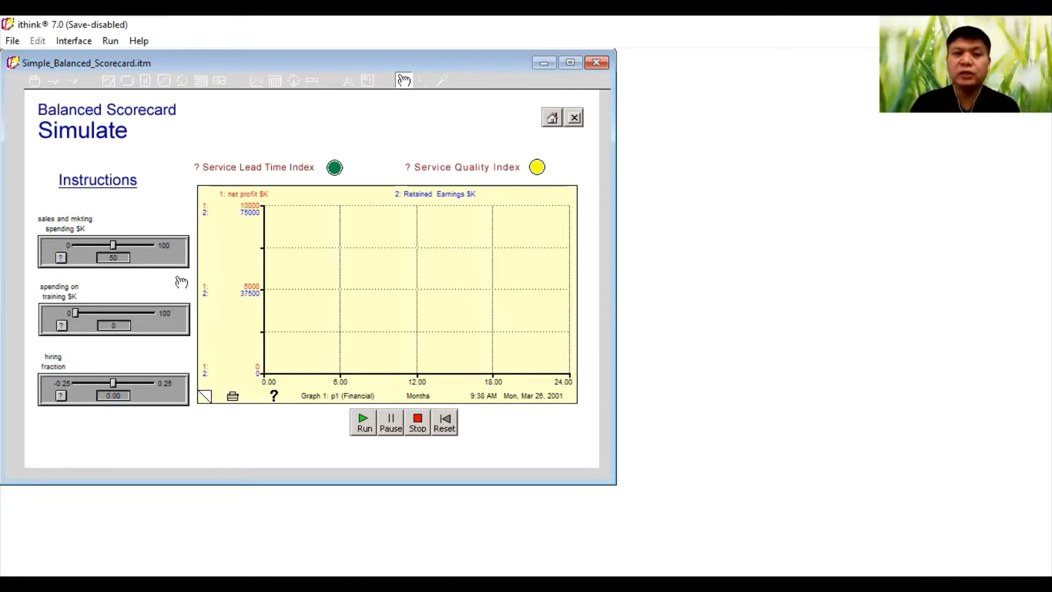
Set sales and marketing spending to 10, training spending to 100 and the hiring fraction to 0.25, and run the first simulation period
{"action": "left_click_drag", "start_coordinate": [112, 247], "coordinate": [86, 269]}
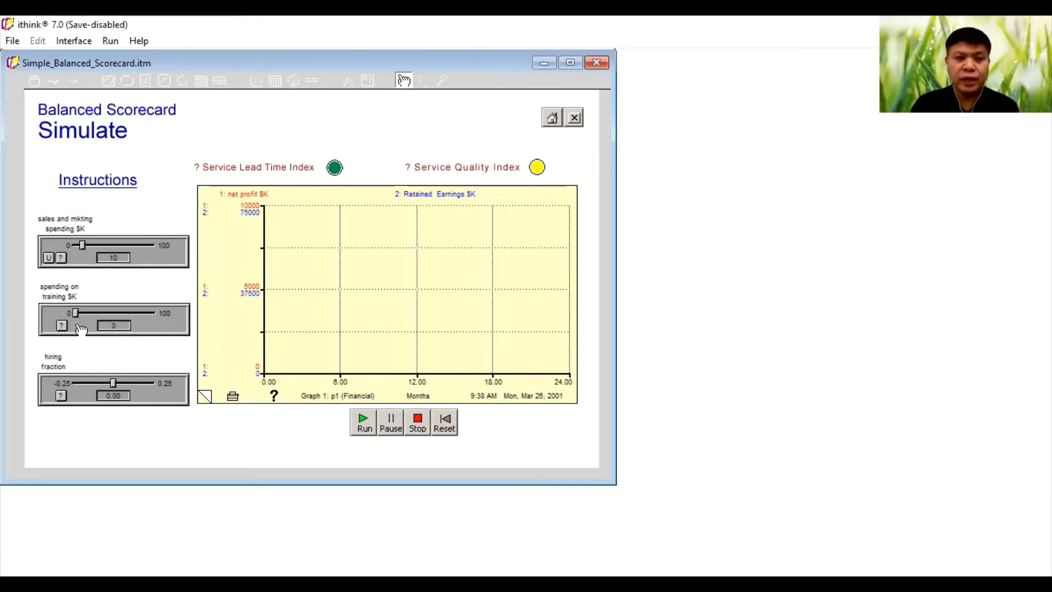
{"action": "left_click_drag", "start_coordinate": [77, 315], "coordinate": [156, 333]}
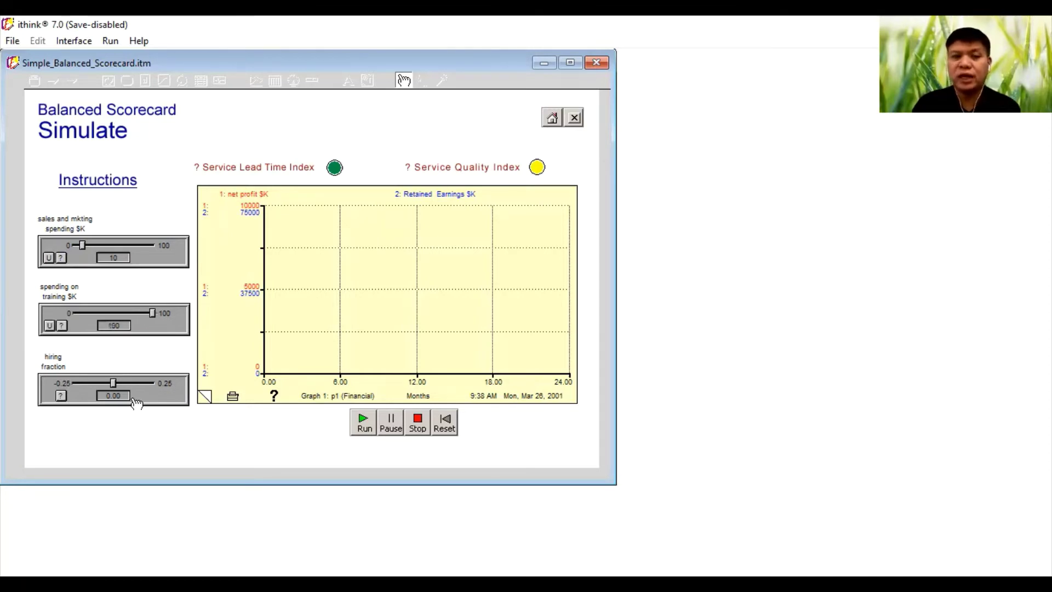
{"action": "left_click_drag", "start_coordinate": [115, 385], "coordinate": [175, 396]}
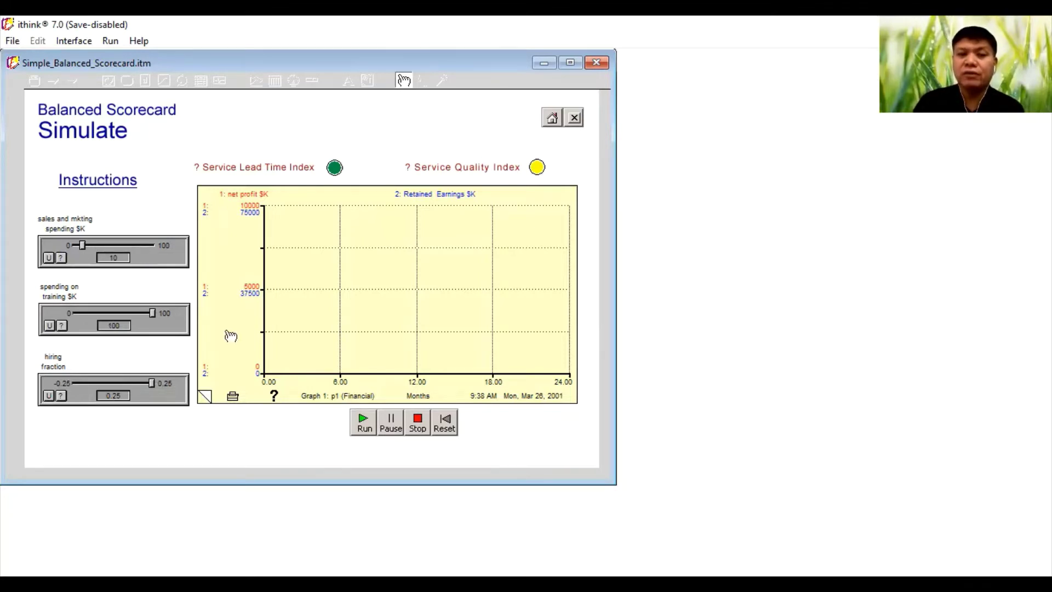
{"action": "left_click", "coordinate": [362, 425]}
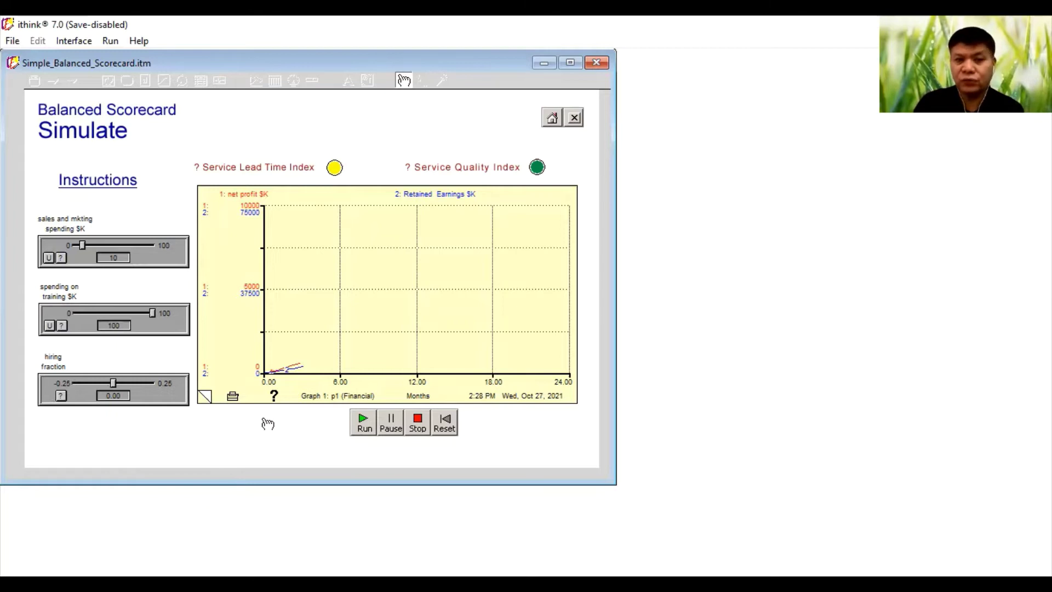
Examine the first period's knowledge level, headcount and customer graphs, ending on the service lead time index page
{"action": "left_click", "coordinate": [206, 398]}
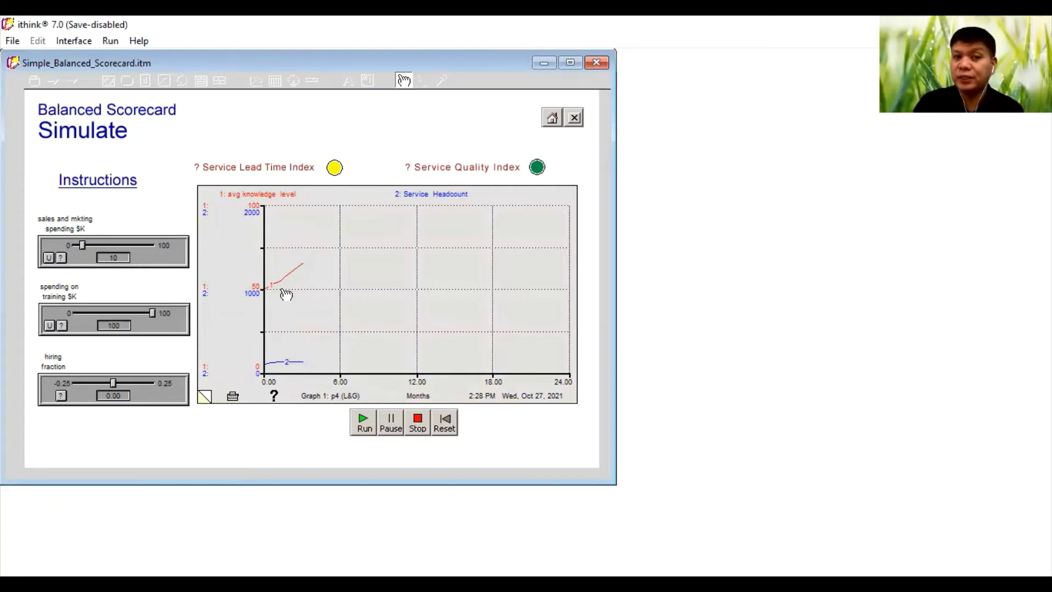
{"action": "left_click", "coordinate": [207, 398]}
{"action": "left_click", "coordinate": [206, 398]}
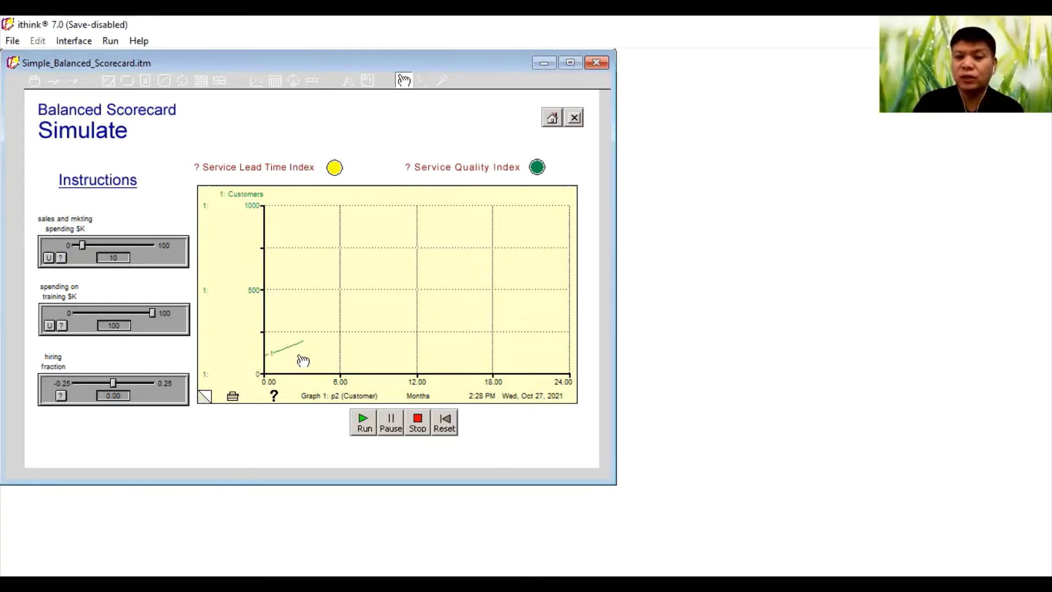
{"action": "left_click", "coordinate": [205, 399]}
{"action": "left_click", "coordinate": [205, 400]}
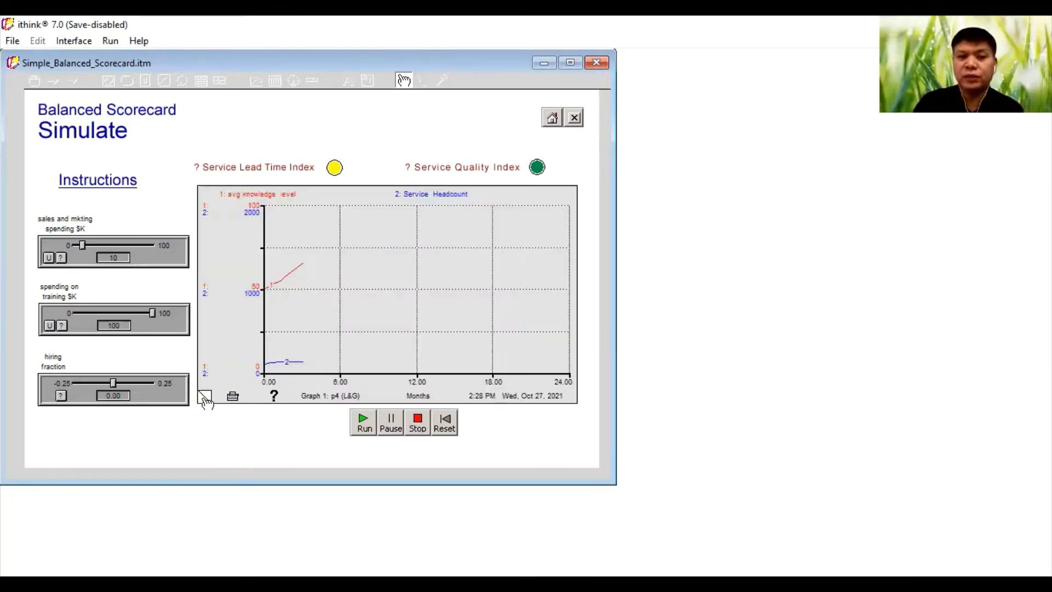
{"action": "left_click", "coordinate": [205, 400]}
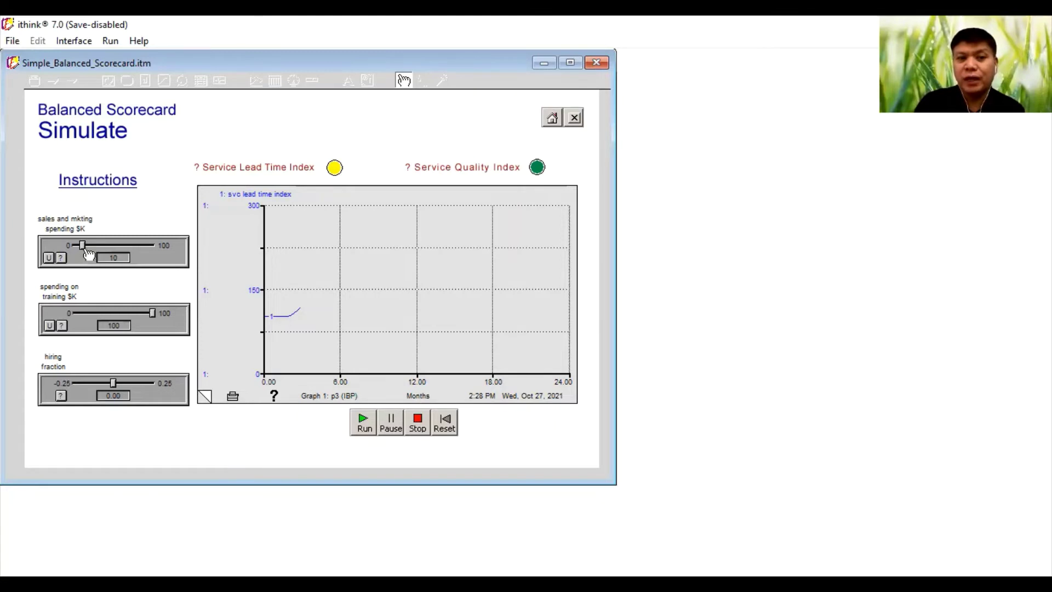
Set sales and marketing spending to 20, training spending to 90 and hiring fraction to 0.25, and run the next period on the Financial graph
{"action": "left_click_drag", "start_coordinate": [83, 246], "coordinate": [91, 246]}
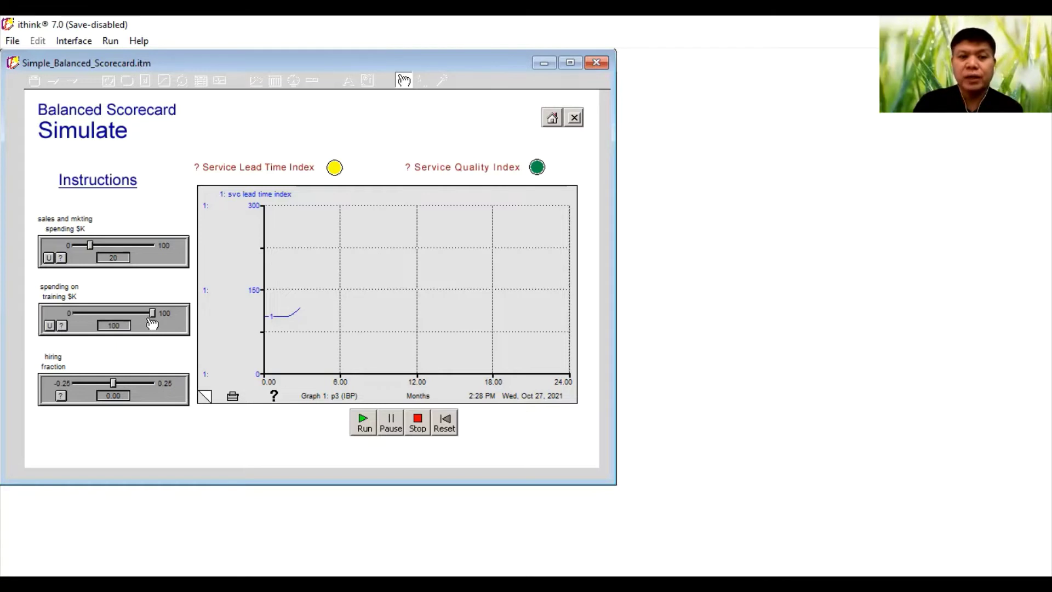
{"action": "left_click_drag", "start_coordinate": [152, 320], "coordinate": [147, 323]}
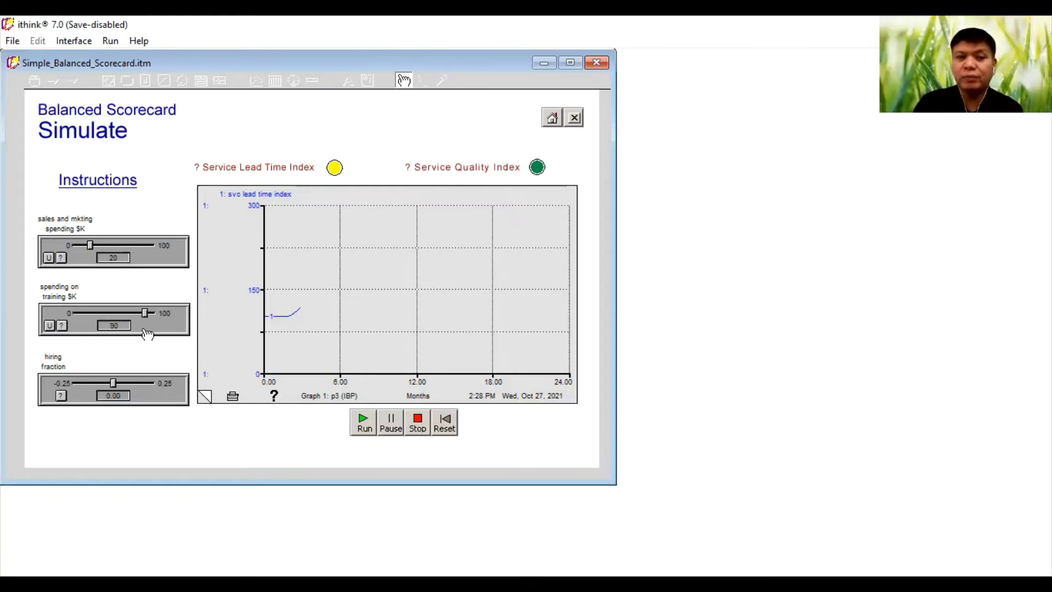
{"action": "left_click_drag", "start_coordinate": [116, 387], "coordinate": [156, 392]}
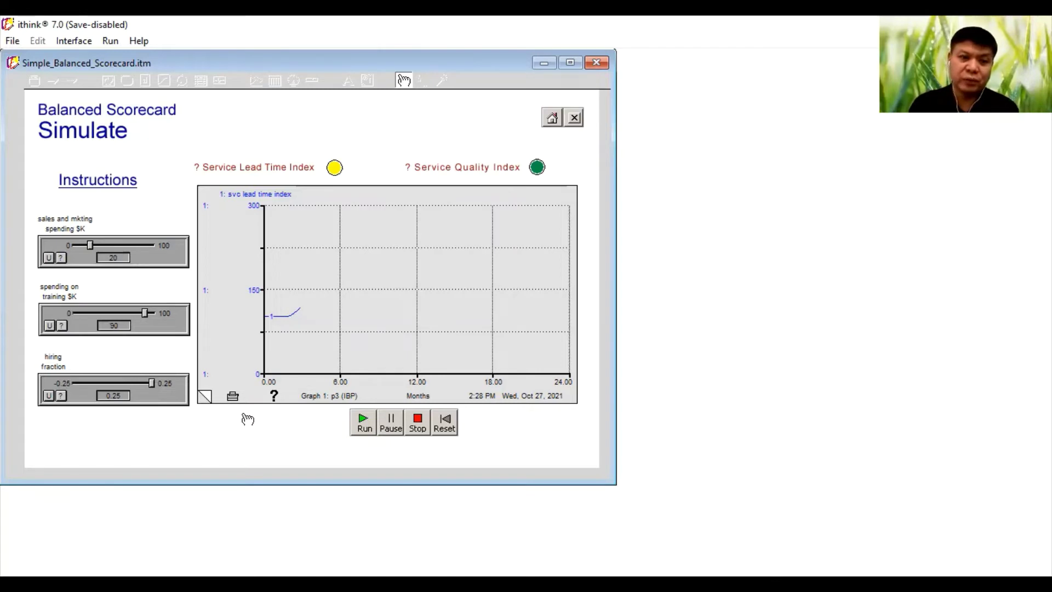
{"action": "left_click", "coordinate": [211, 404]}
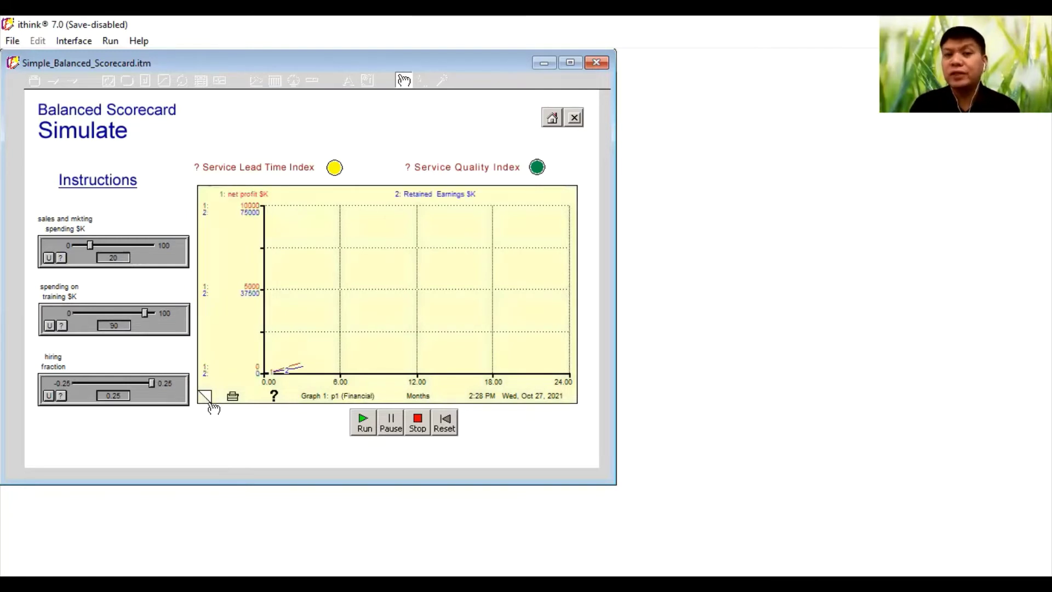
{"action": "left_click", "coordinate": [364, 425]}
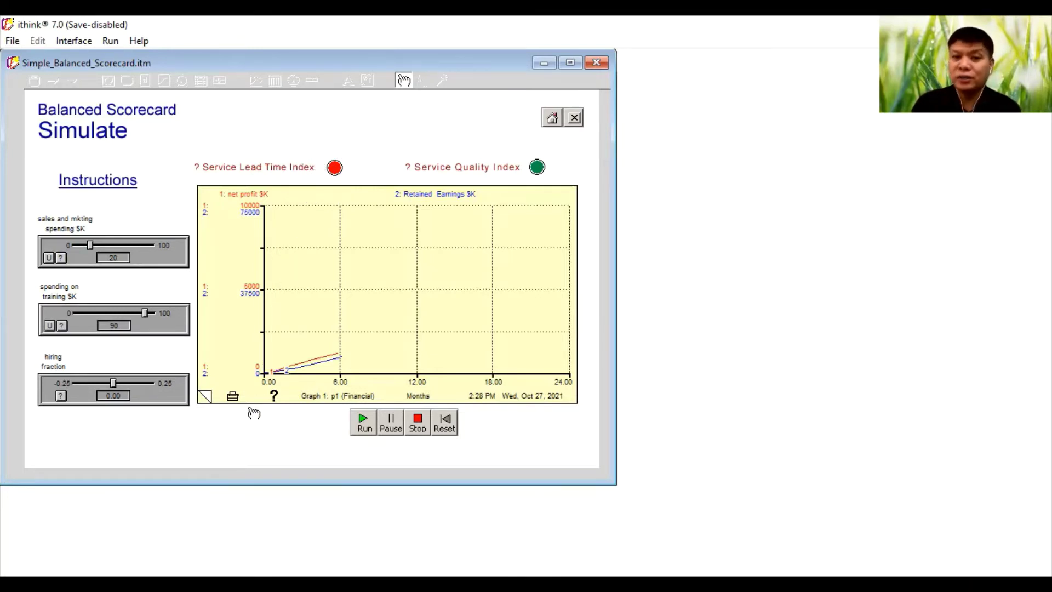
Examine the second period's customer, financial, and knowledge level and headcount graphs, ending on the service lead time index page
{"action": "left_click", "coordinate": [207, 398]}
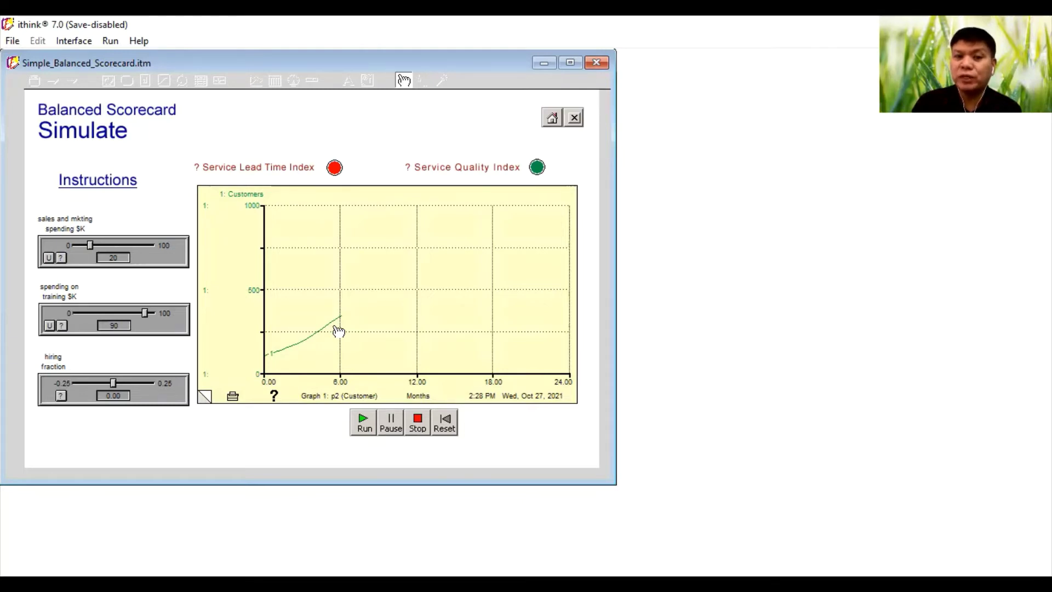
{"action": "left_click", "coordinate": [204, 399]}
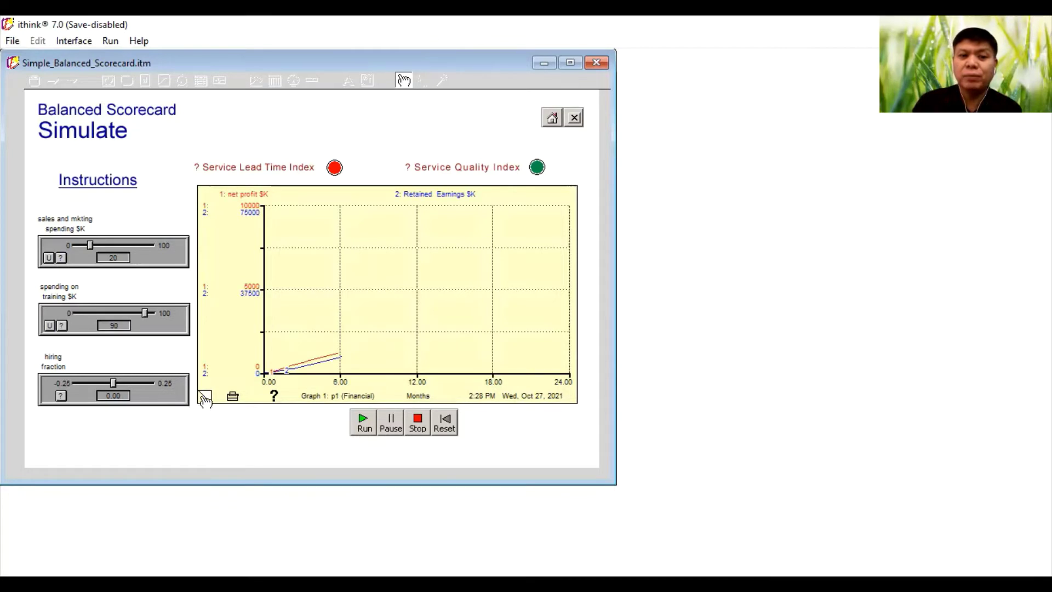
{"action": "left_click", "coordinate": [204, 400]}
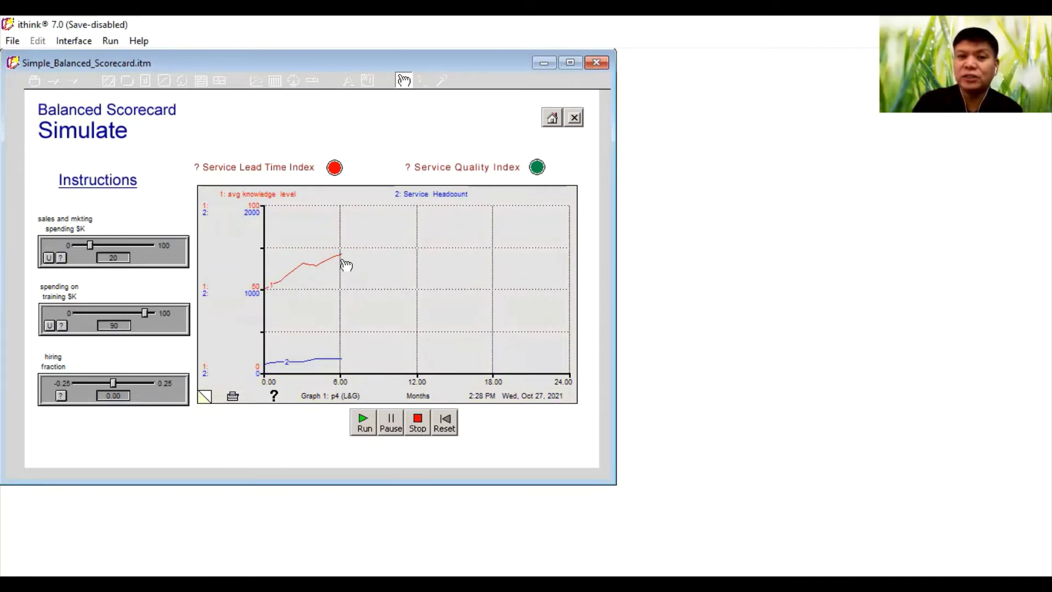
{"action": "left_click", "coordinate": [205, 399]}
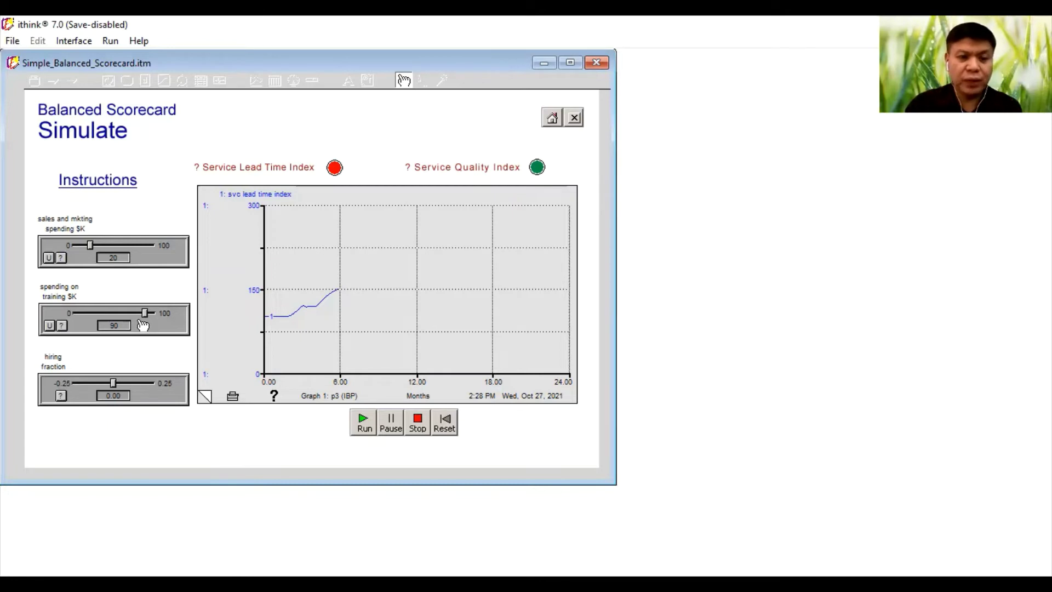
Set training spending to 100 and the hiring fraction to 0.25, and run the third period with the Financial graph shown
{"action": "left_click_drag", "start_coordinate": [149, 325], "coordinate": [155, 325]}
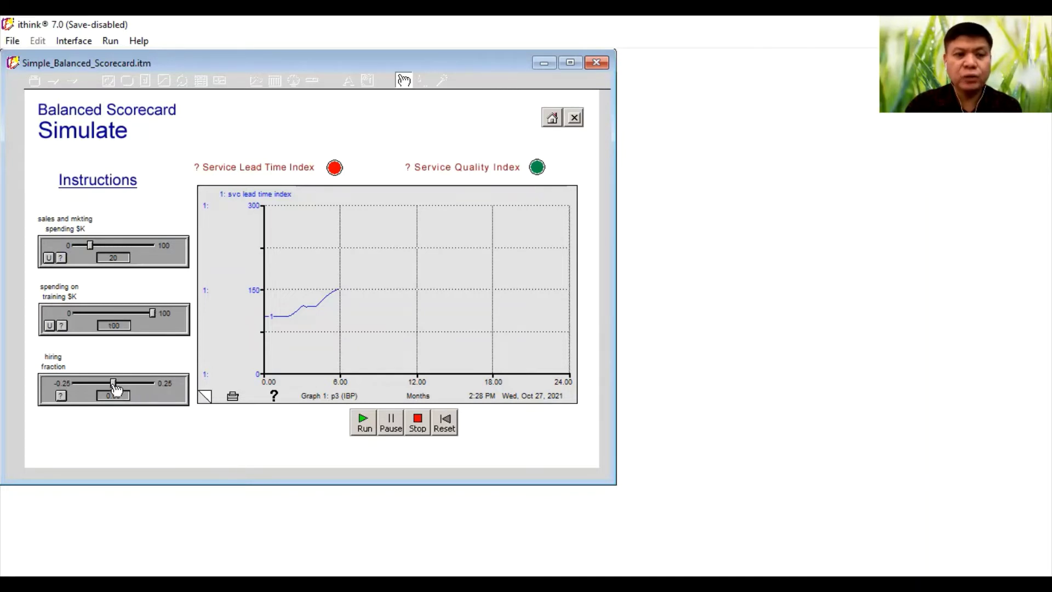
{"action": "left_click_drag", "start_coordinate": [116, 388], "coordinate": [154, 387]}
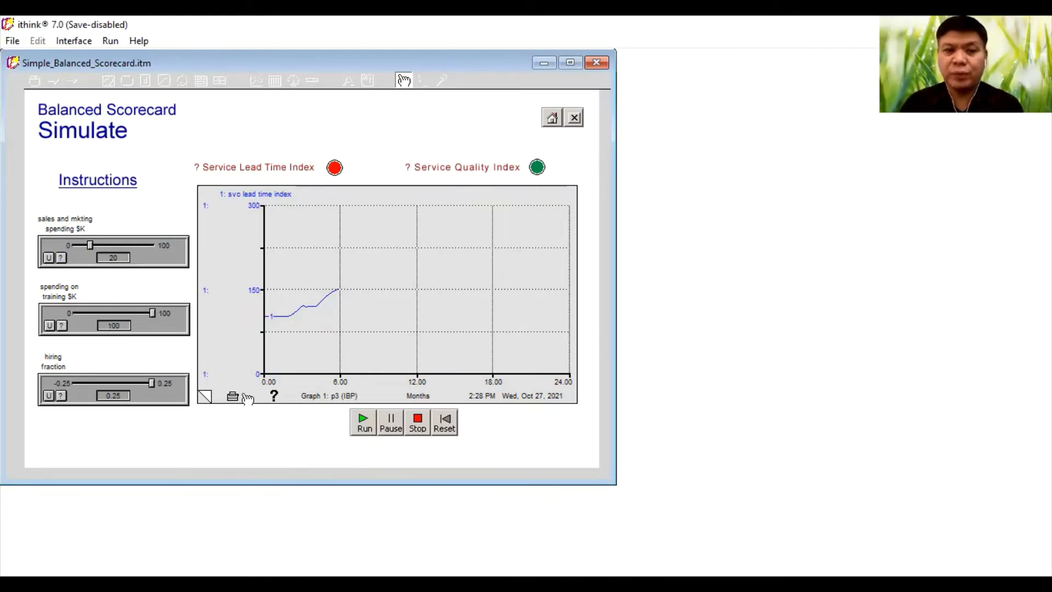
{"action": "left_click", "coordinate": [205, 396]}
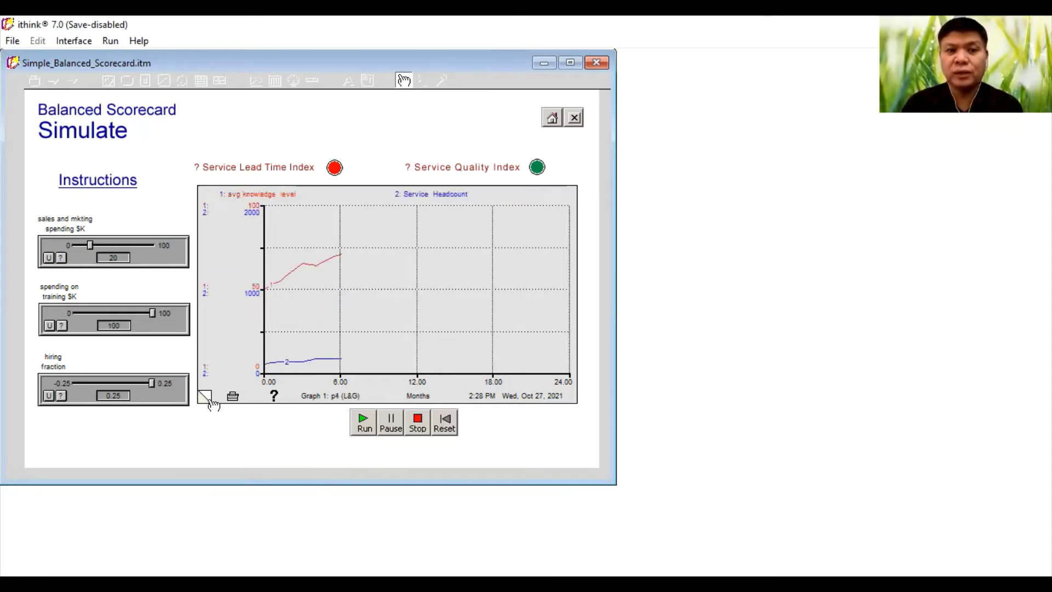
{"action": "left_click", "coordinate": [205, 396]}
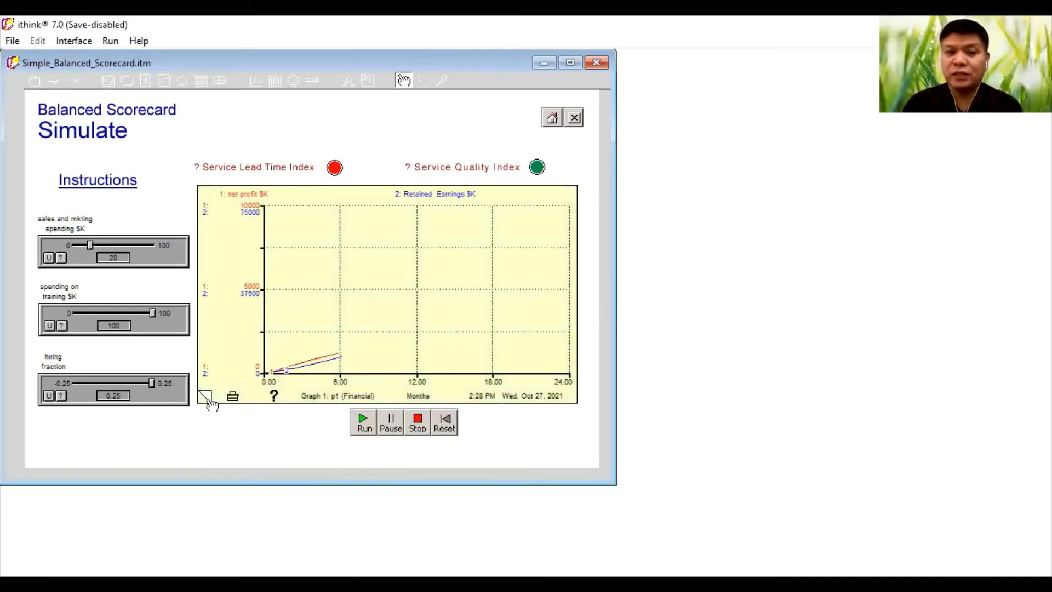
{"action": "left_click", "coordinate": [365, 430]}
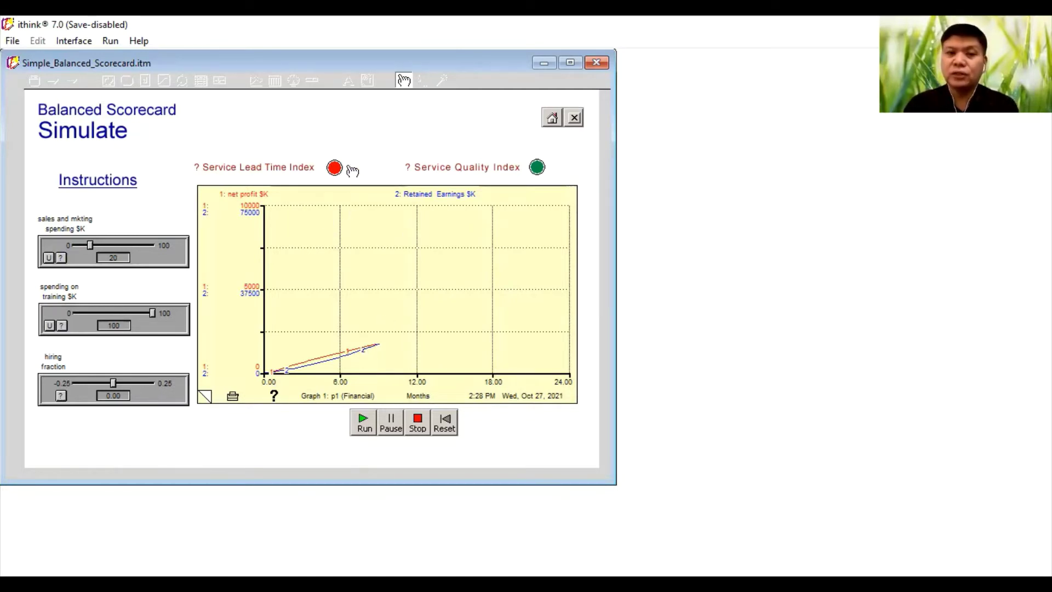
Examine the third period's knowledge level, headcount and service lead time graphs, ending on the Customers page
{"action": "left_click", "coordinate": [203, 396]}
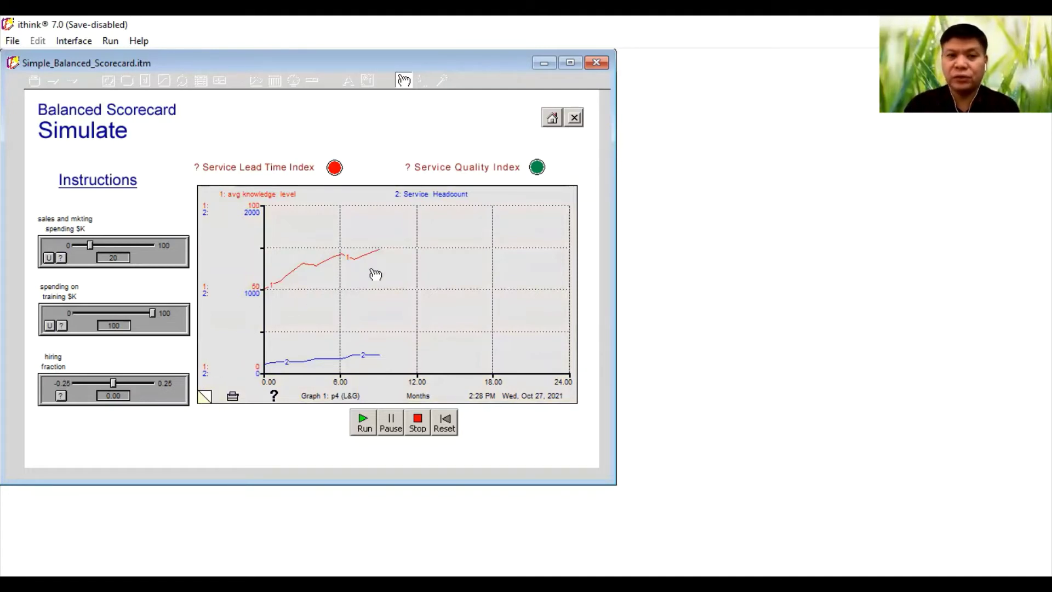
{"action": "left_click", "coordinate": [204, 399]}
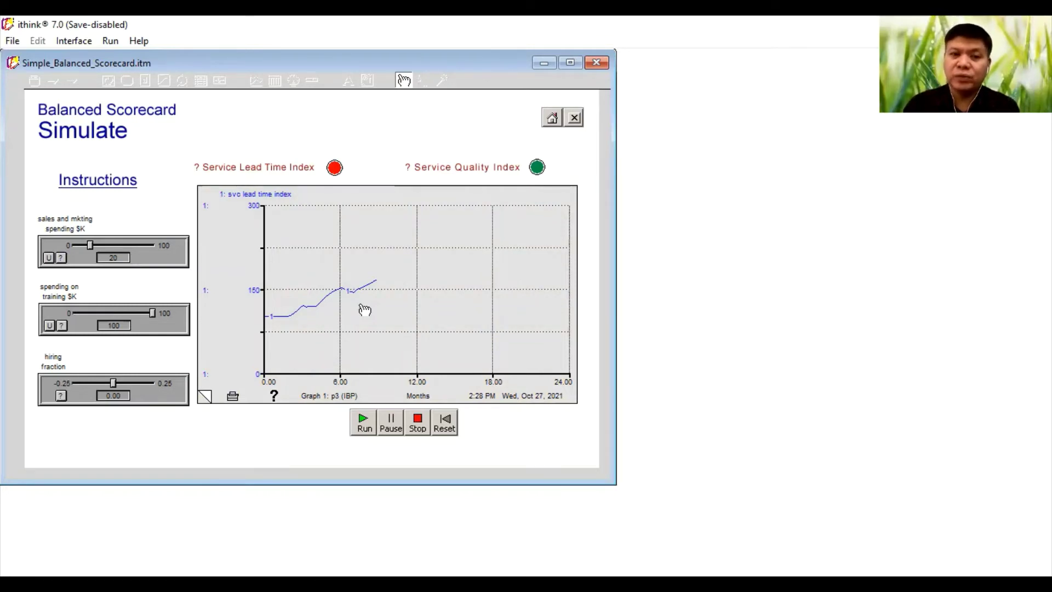
{"action": "left_click", "coordinate": [205, 395]}
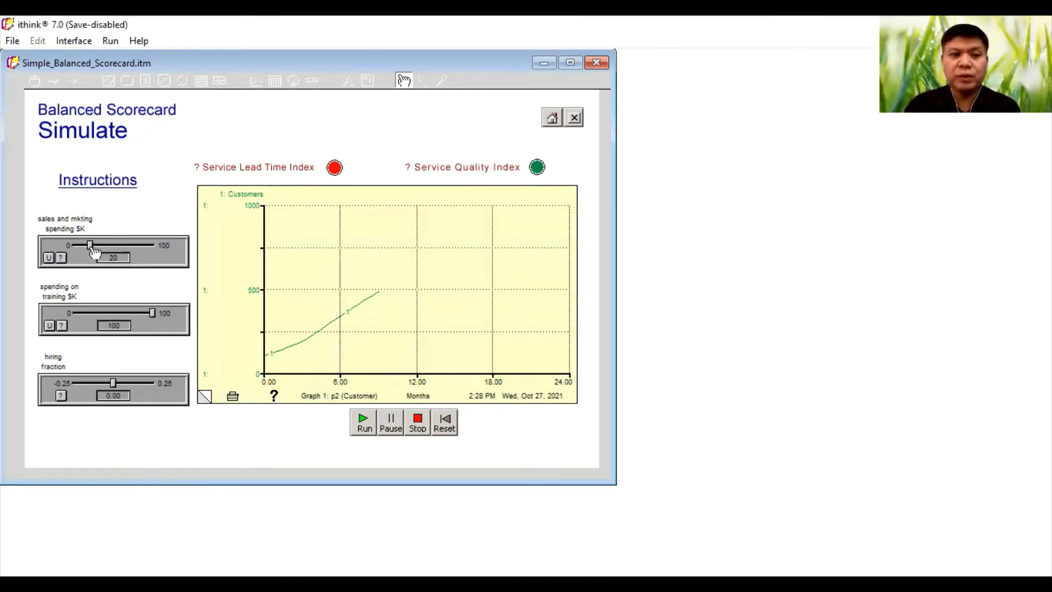
Set sales and marketing spending to 10 and the hiring fraction to 0.20, and run the fourth period with the Financial graph shown
{"action": "left_click_drag", "start_coordinate": [92, 248], "coordinate": [84, 262]}
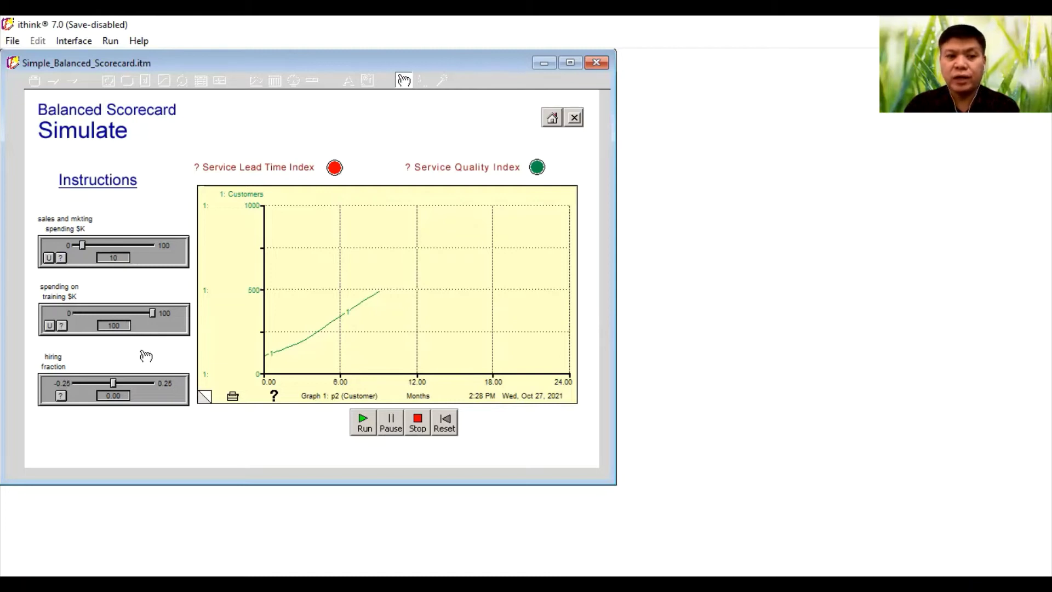
{"action": "left_click_drag", "start_coordinate": [115, 389], "coordinate": [146, 388]}
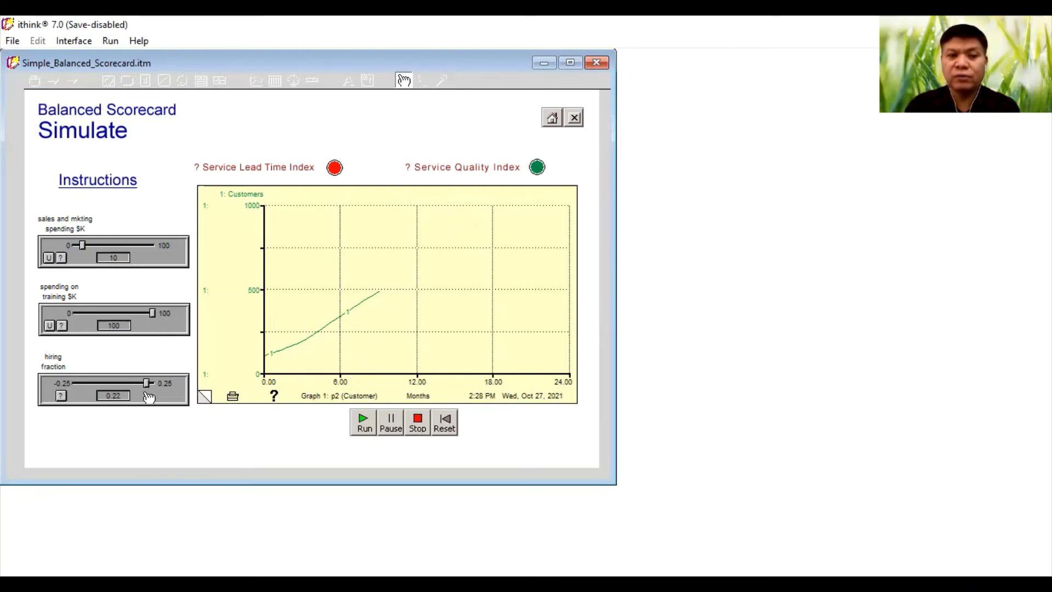
{"action": "left_click_drag", "start_coordinate": [146, 392], "coordinate": [144, 384]}
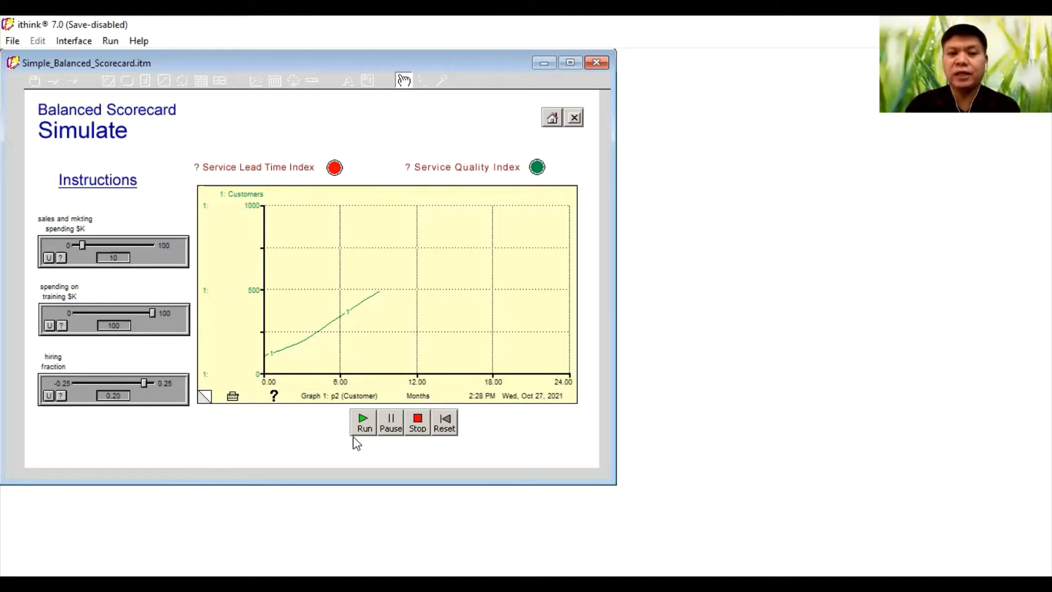
{"action": "left_click", "coordinate": [205, 399]}
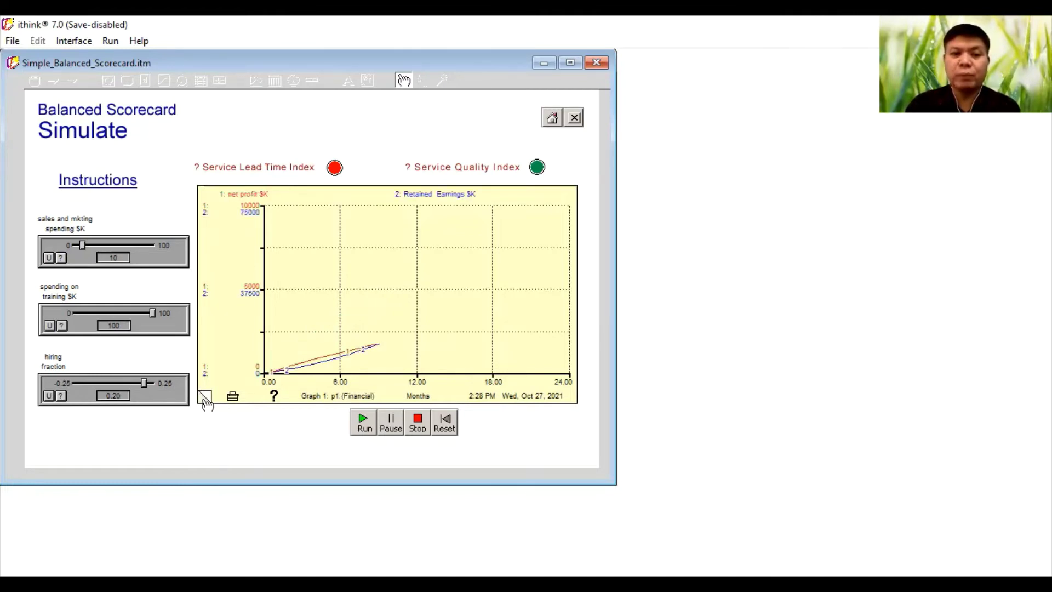
{"action": "left_click", "coordinate": [365, 430]}
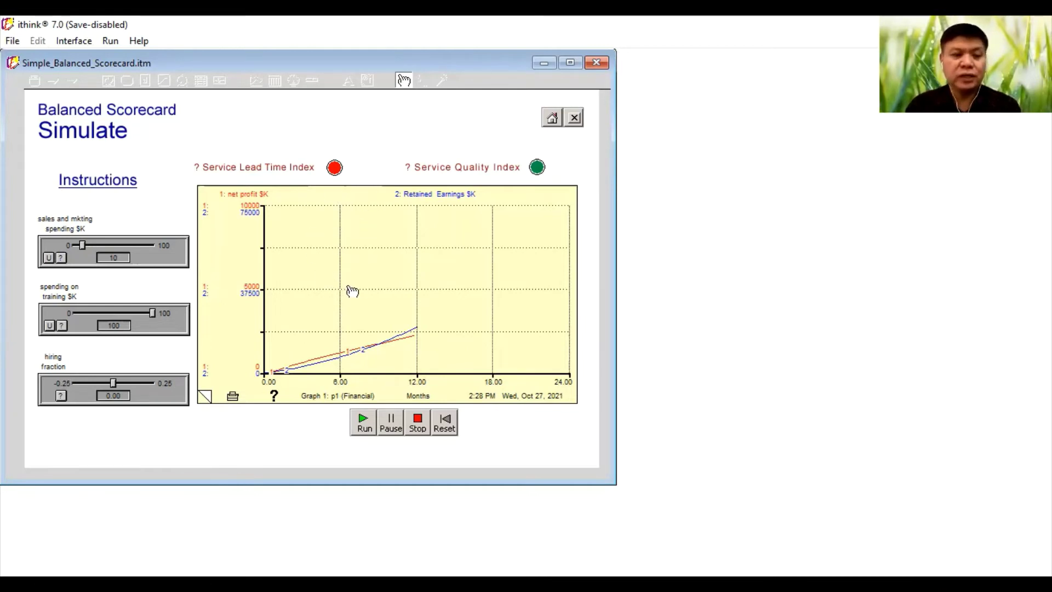
Examine the fourth period's knowledge level and headcount, service lead time index, and Customers graphs
{"action": "left_click", "coordinate": [205, 396]}
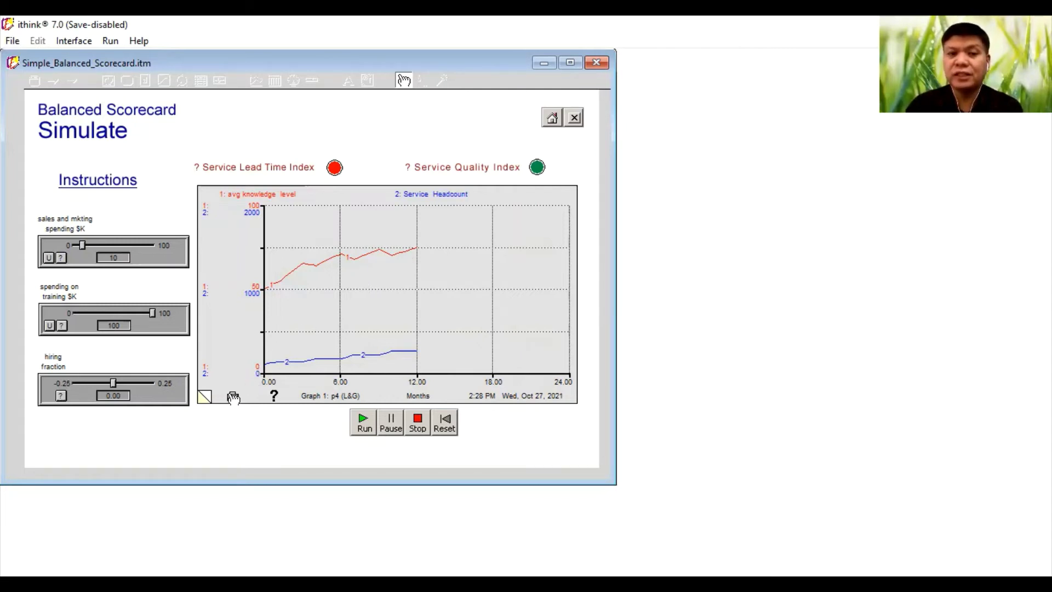
{"action": "left_click", "coordinate": [205, 399]}
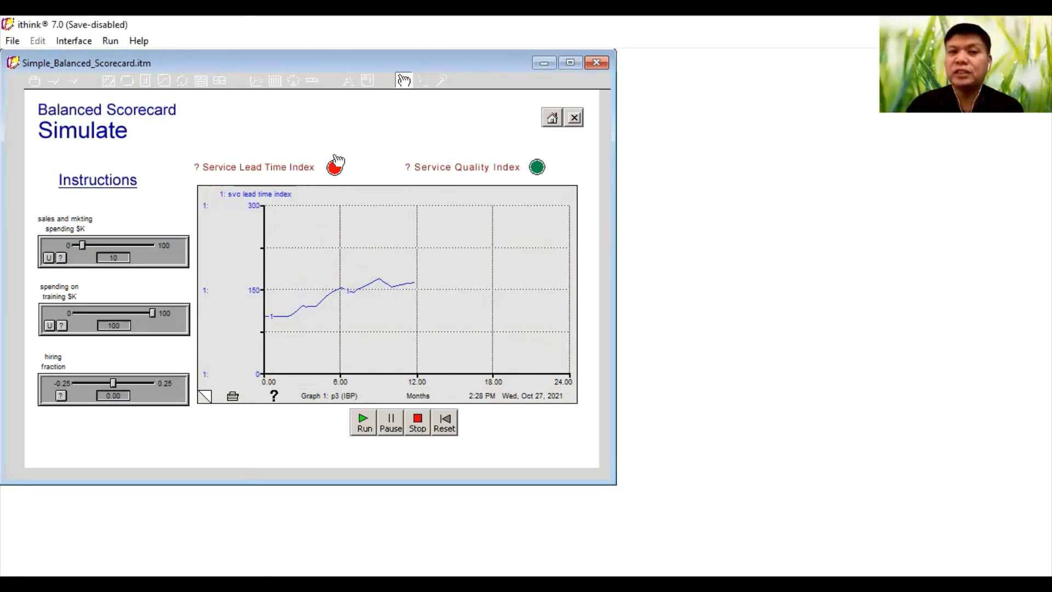
{"action": "left_click", "coordinate": [204, 399]}
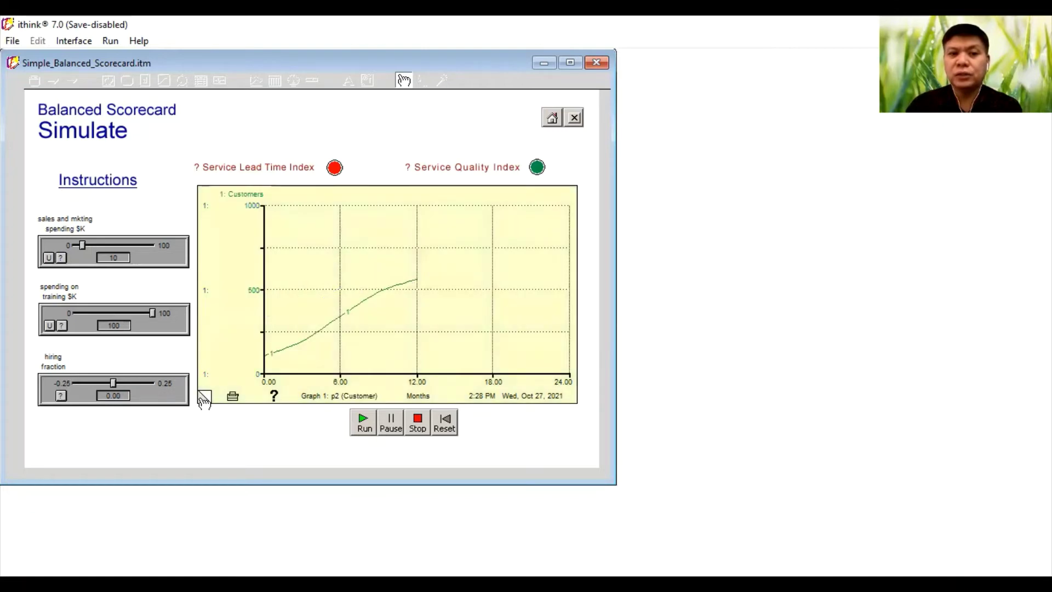
Return to the Financial graph, set the hiring fraction to 0.20, and run the fifth period
{"action": "left_click", "coordinate": [204, 398]}
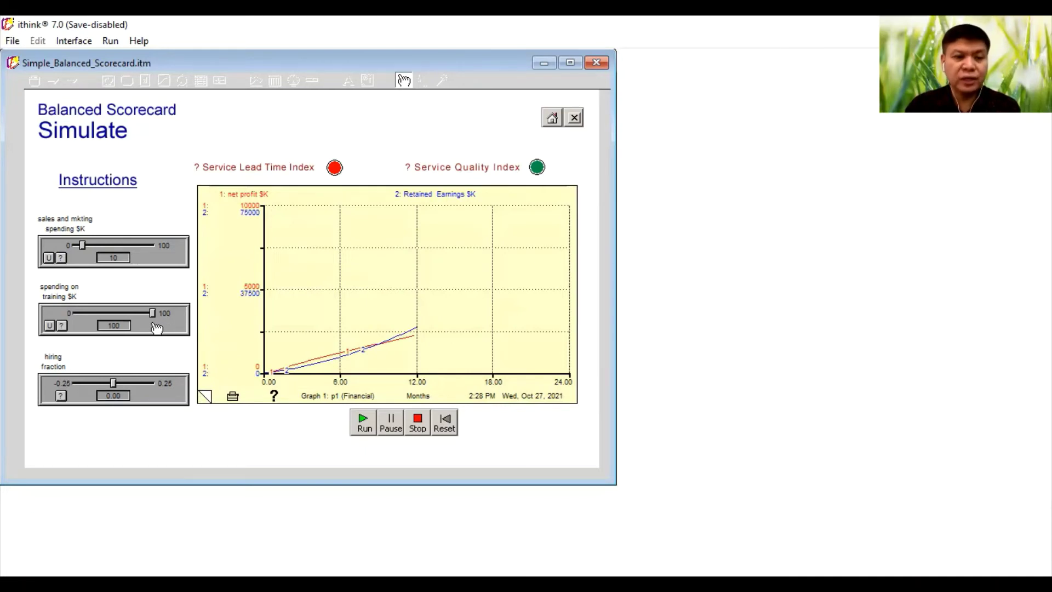
{"action": "left_click_drag", "start_coordinate": [112, 383], "coordinate": [146, 399]}
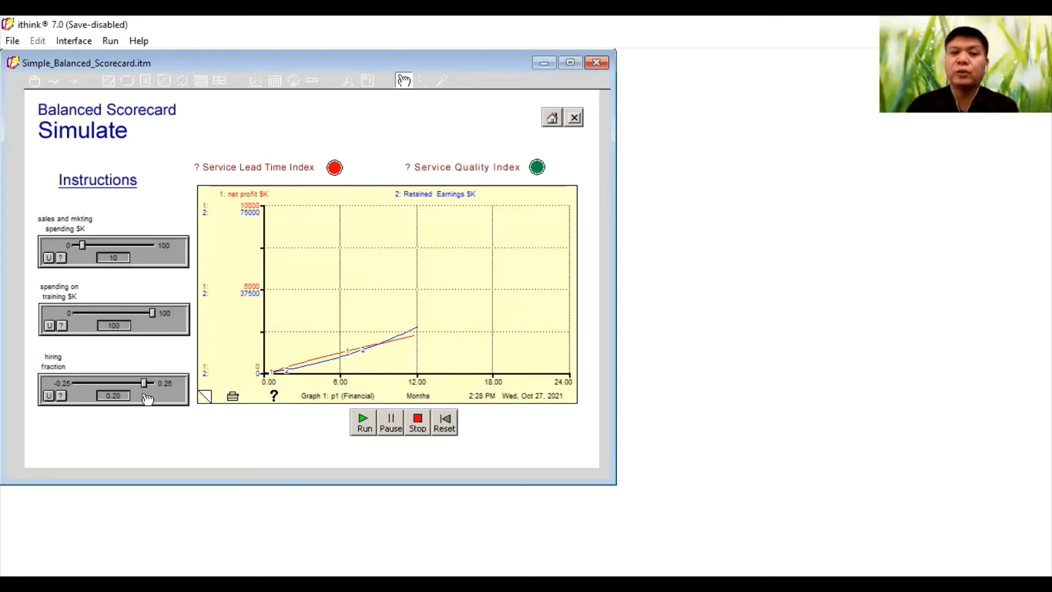
{"action": "left_click", "coordinate": [361, 425]}
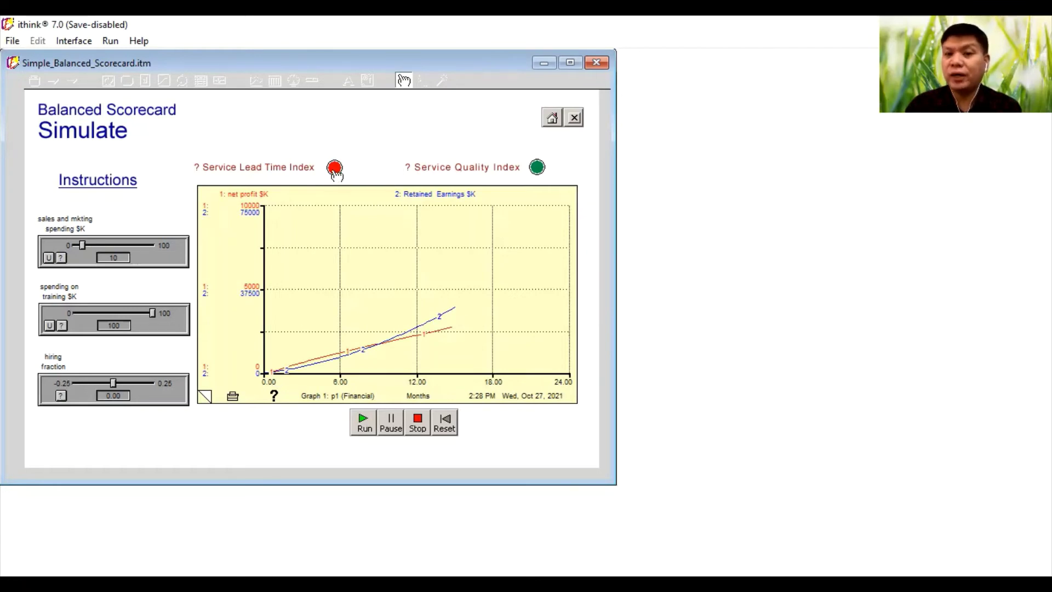
Examine the fifth period's knowledge level, headcount and service lead time graphs, ending on the Customers page
{"action": "left_click", "coordinate": [204, 396]}
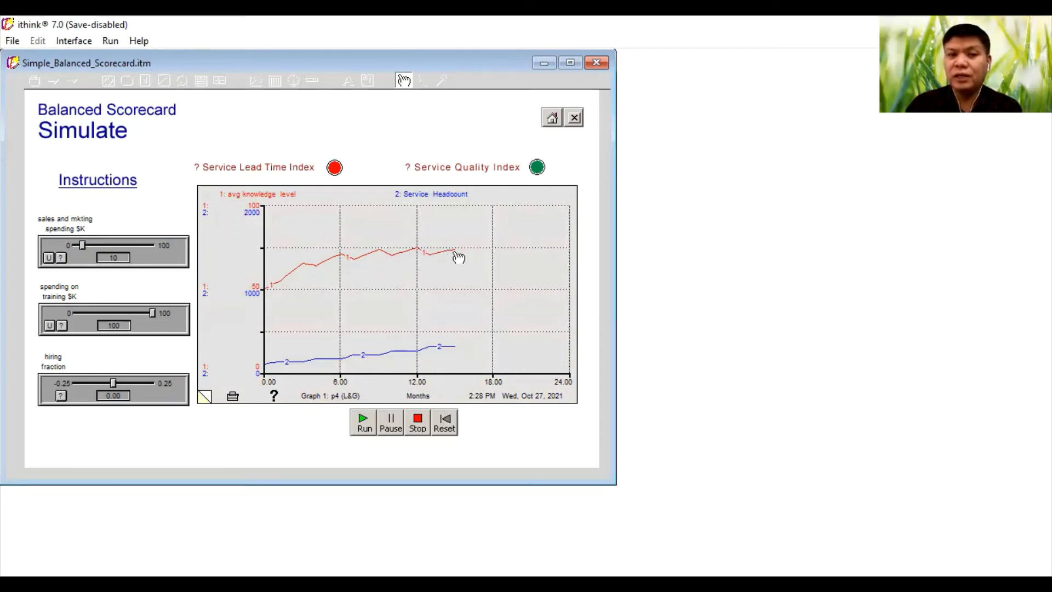
{"action": "left_click", "coordinate": [204, 397]}
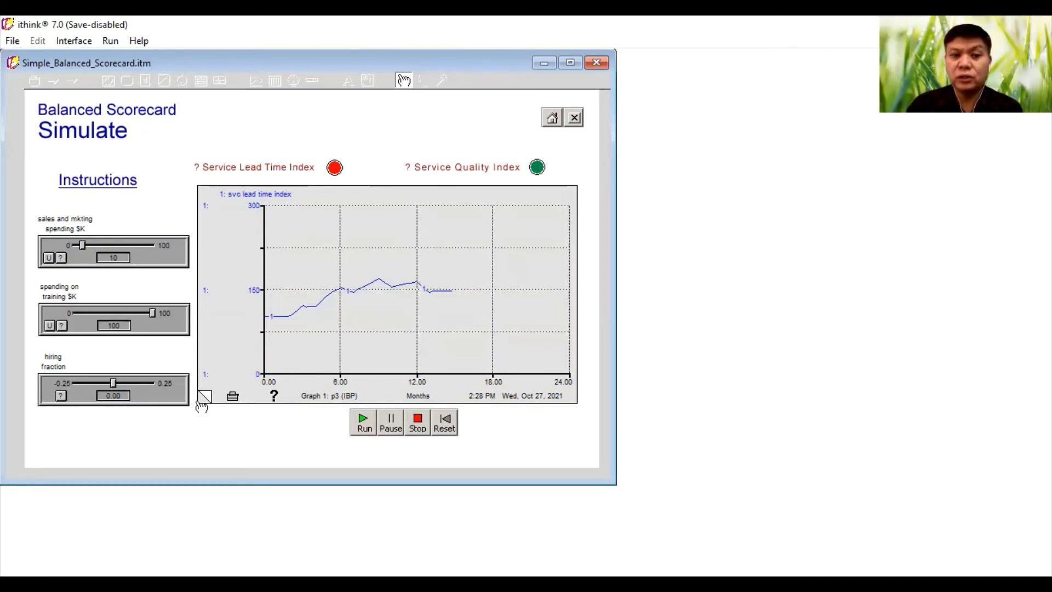
{"action": "left_click", "coordinate": [204, 403]}
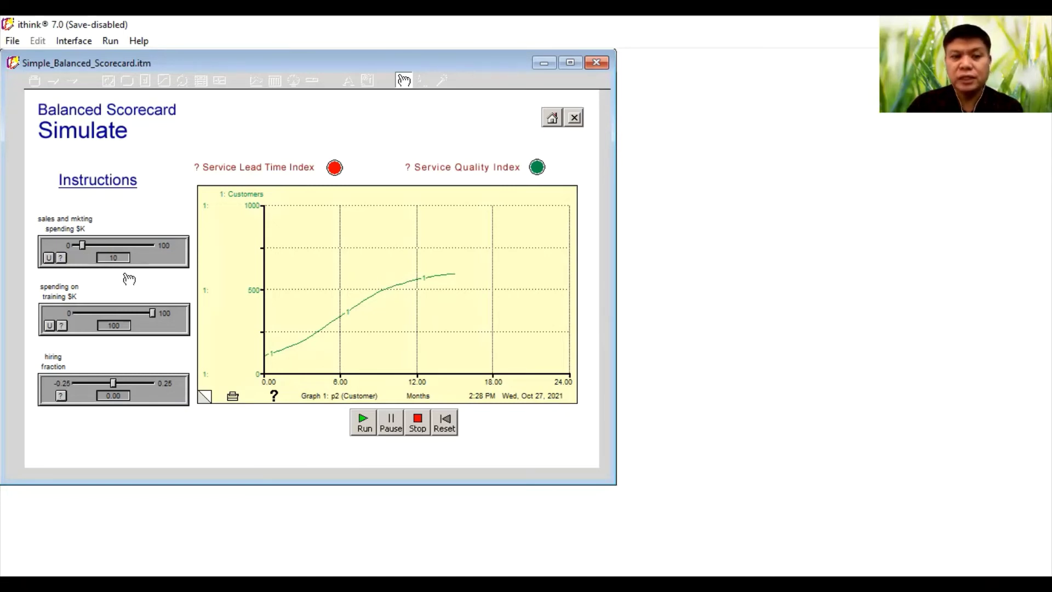
Set training spending to 90 and the hiring fraction to 0.20, and run the sixth period with the Customers graph shown
{"action": "left_click", "coordinate": [144, 321]}
{"action": "left_click_drag", "start_coordinate": [113, 383], "coordinate": [115, 384]}
{"action": "left_click", "coordinate": [141, 399]}
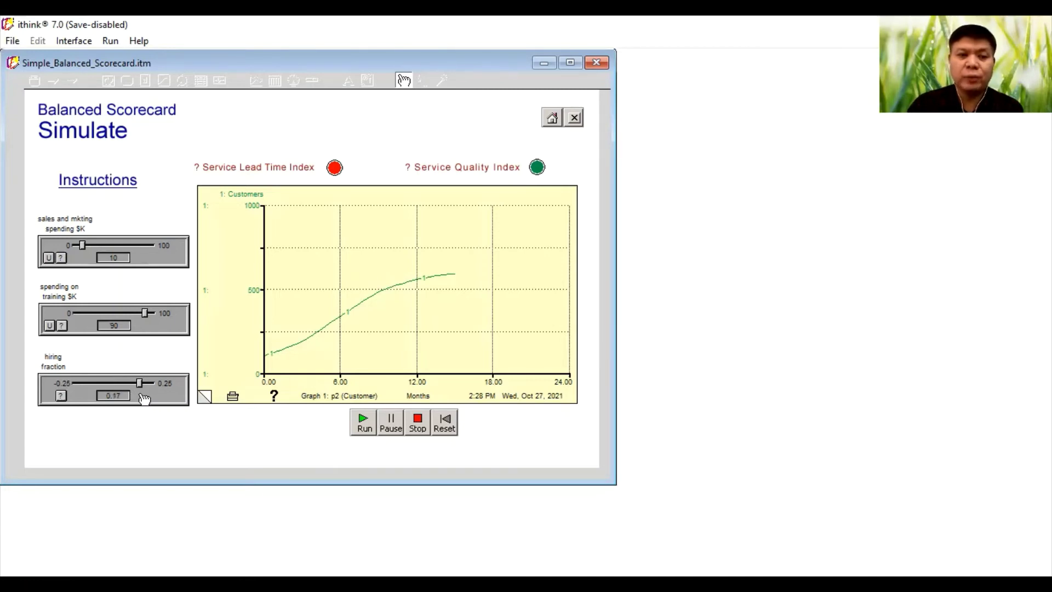
{"action": "left_click", "coordinate": [145, 398]}
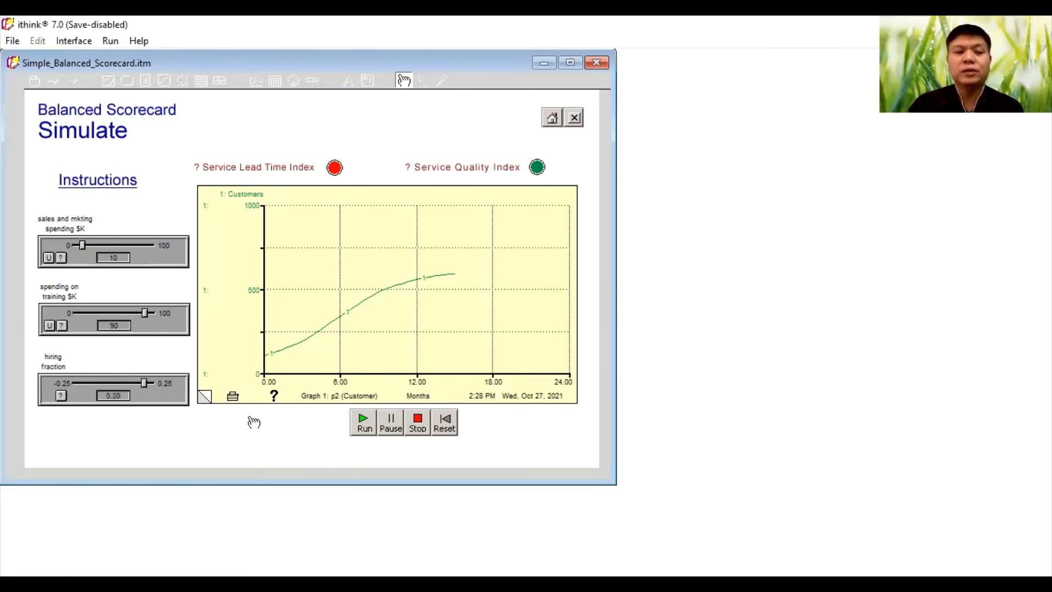
{"action": "left_click", "coordinate": [365, 431]}
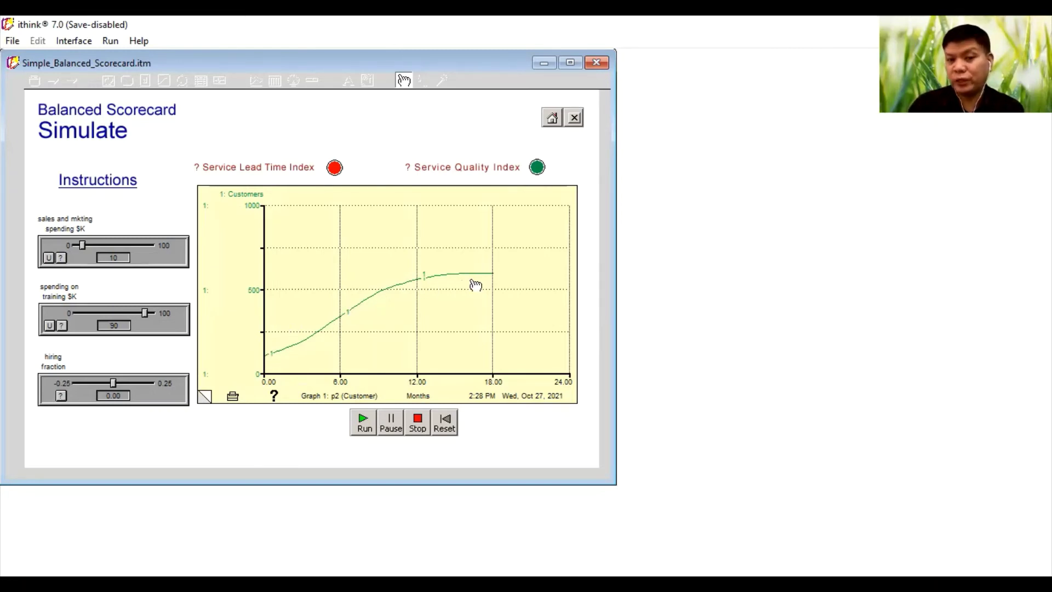
On the Financial graph, set training spending to 100 and hiring fraction to 0.20, start the seventh period, and dismiss the market saturation message
{"action": "left_click", "coordinate": [204, 396]}
{"action": "left_click", "coordinate": [206, 398]}
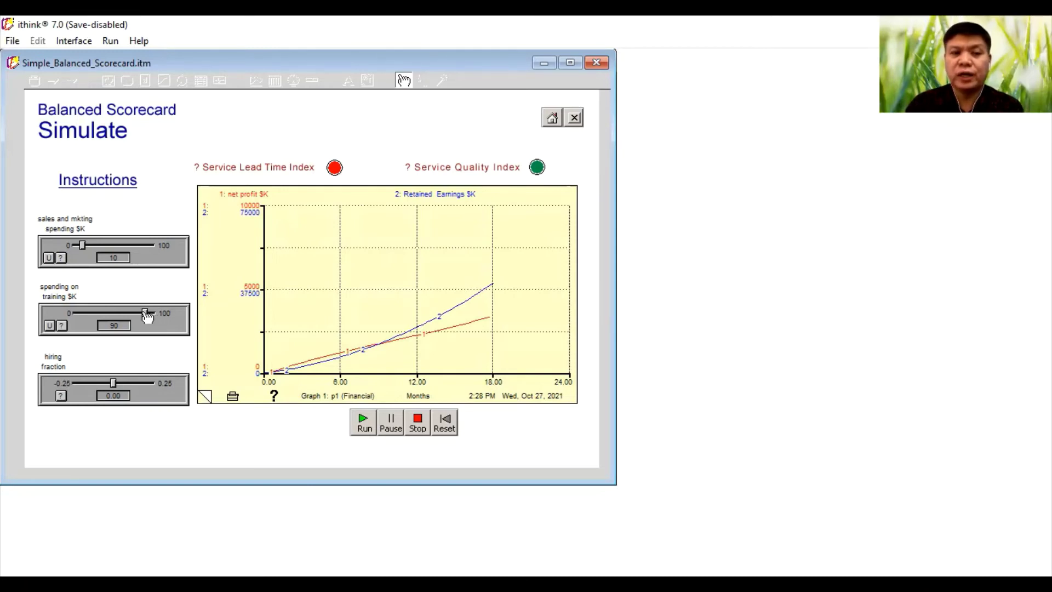
{"action": "left_click_drag", "start_coordinate": [145, 313], "coordinate": [156, 327]}
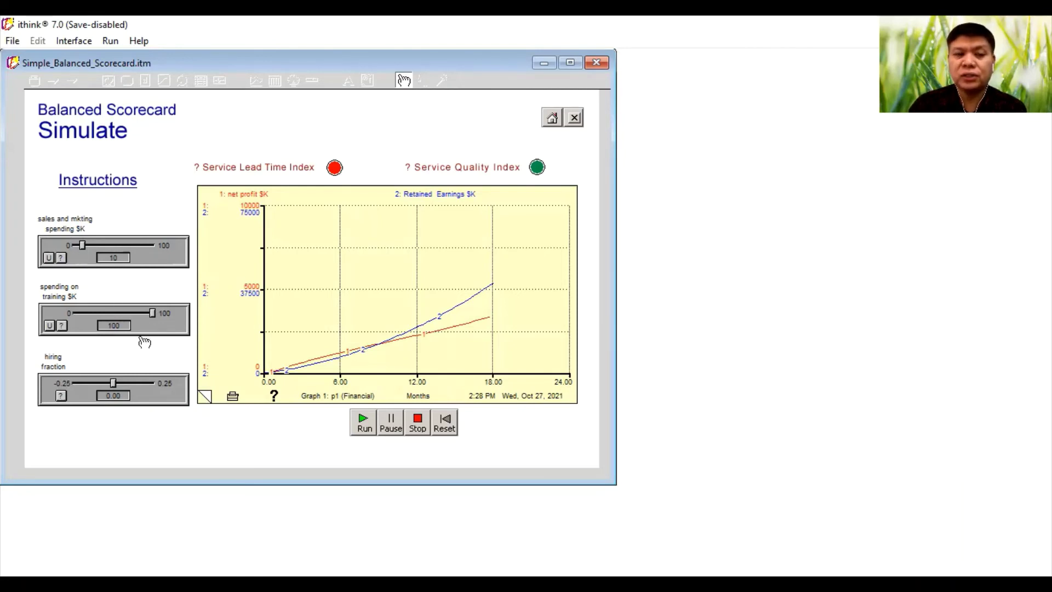
{"action": "left_click_drag", "start_coordinate": [113, 385], "coordinate": [145, 404]}
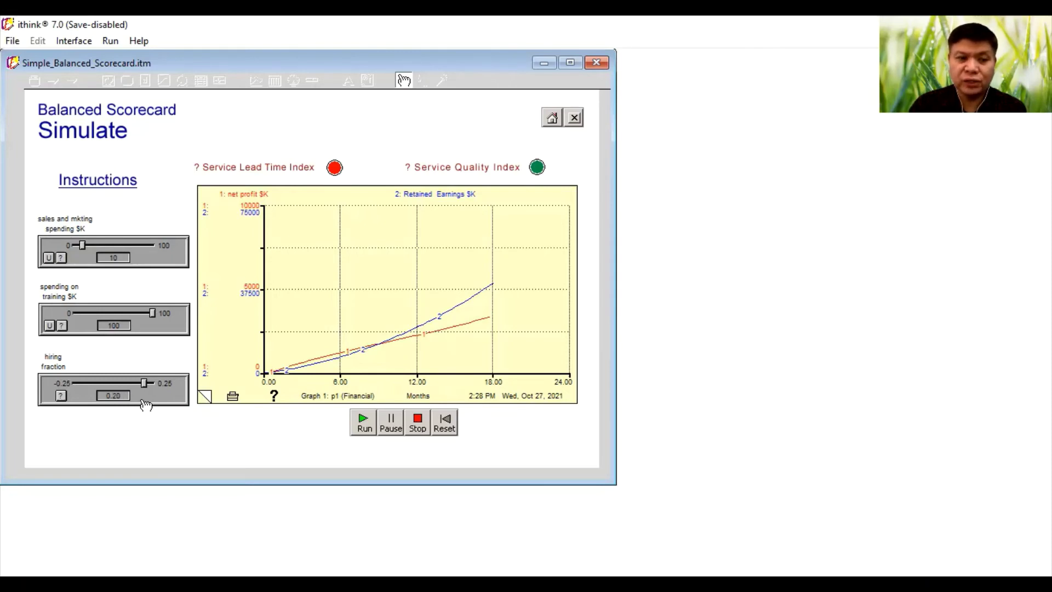
{"action": "left_click", "coordinate": [364, 426]}
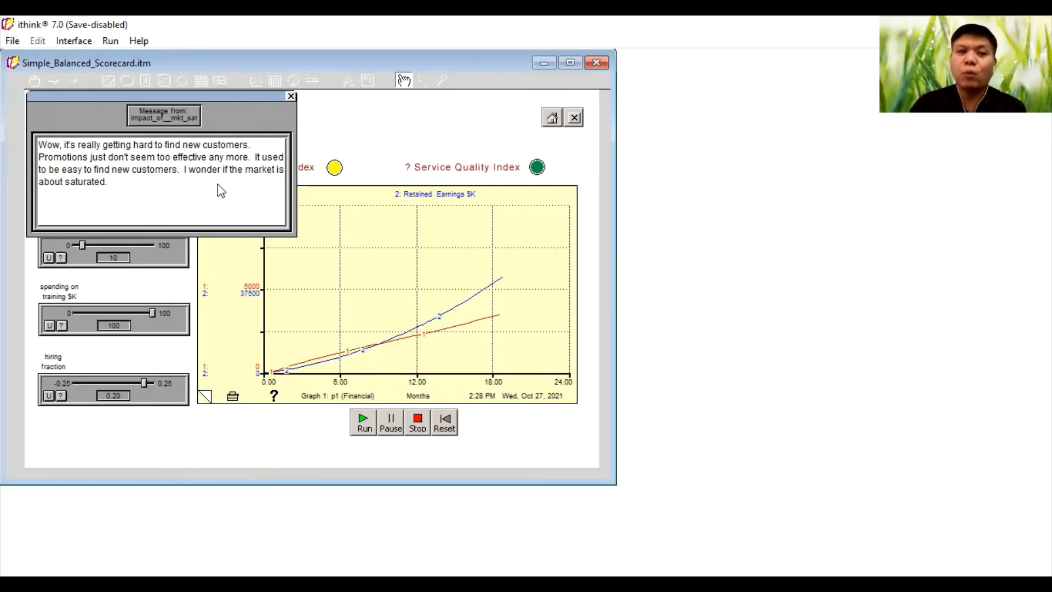
{"action": "left_click", "coordinate": [291, 96]}
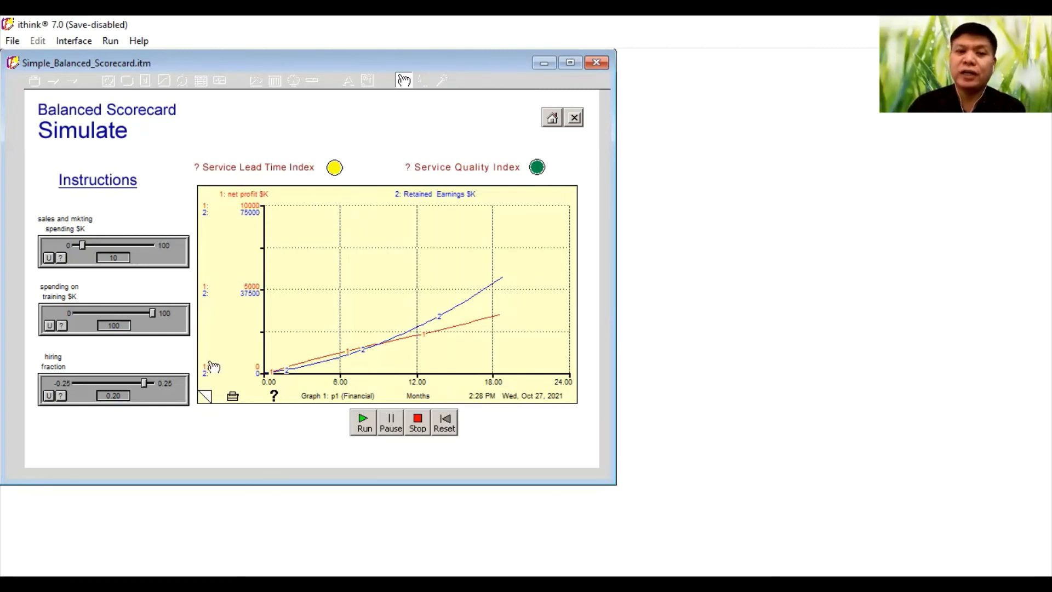
Examine the knowledge level and headcount, service lead time index, and Customers graphs while the seventh period is interrupted
{"action": "left_click", "coordinate": [204, 397]}
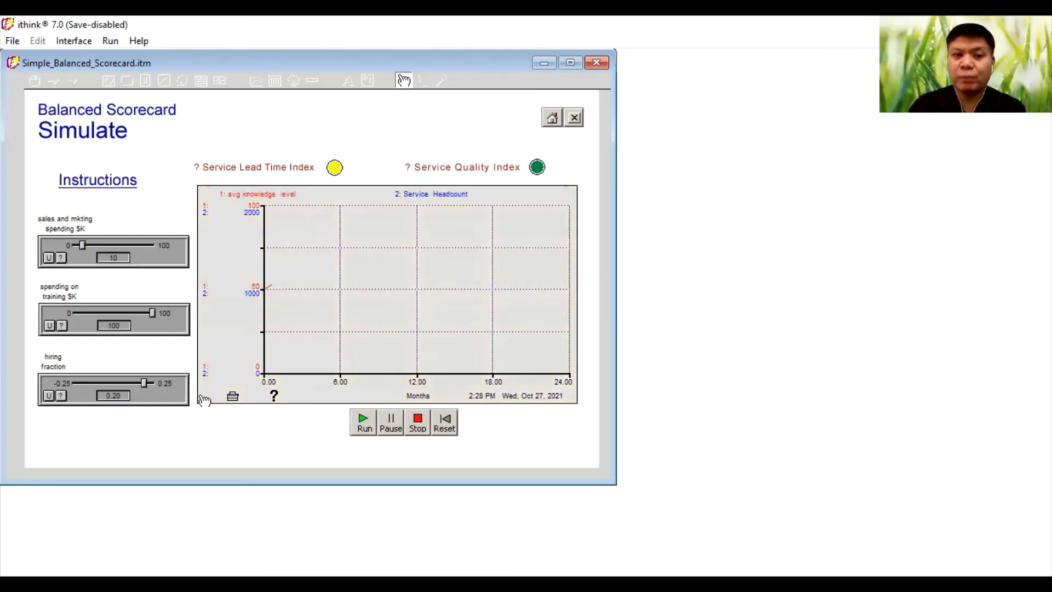
{"action": "left_click", "coordinate": [204, 396]}
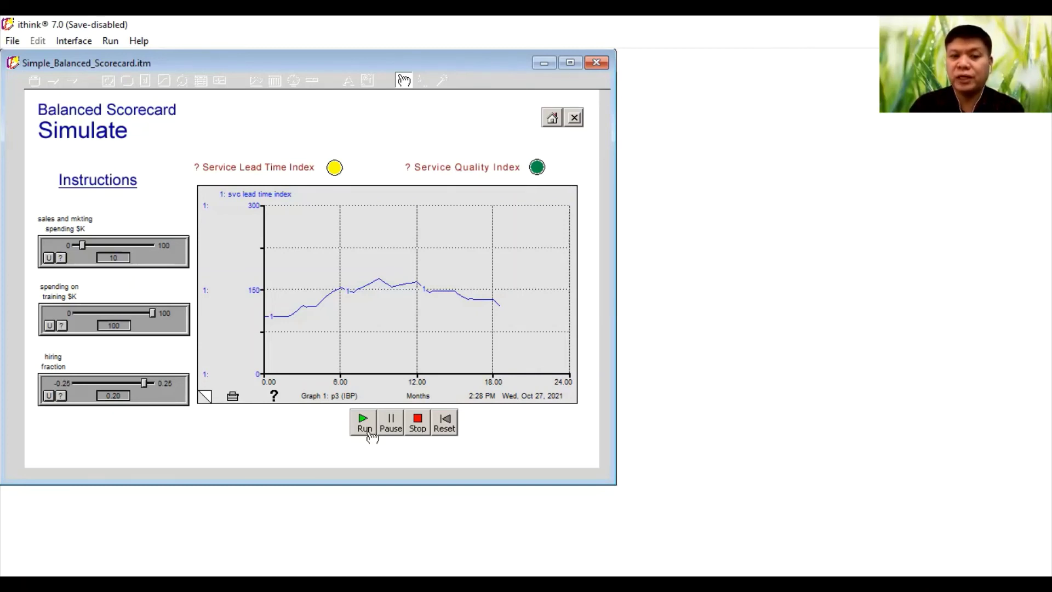
{"action": "left_click", "coordinate": [204, 398]}
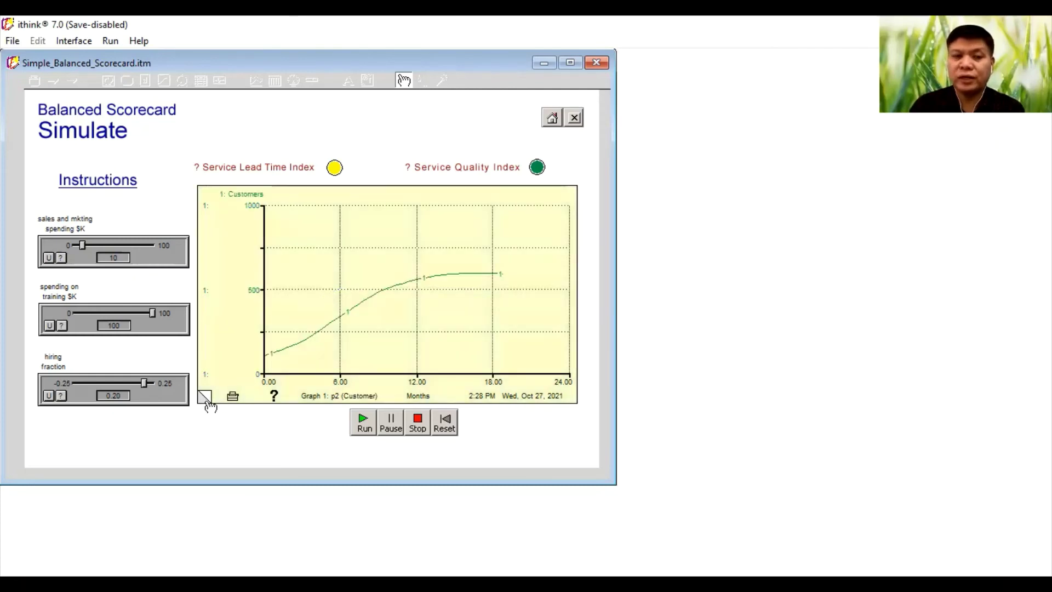
Resume the seventh period's run on the Financial graph, and review its knowledge level, headcount and service lead time graphs
{"action": "left_click", "coordinate": [206, 399]}
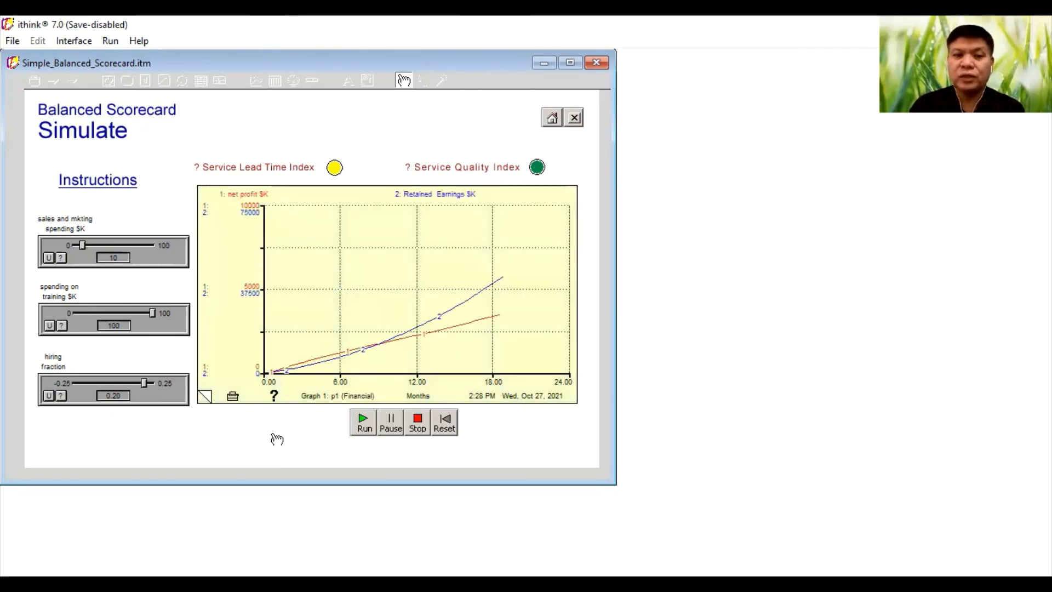
{"action": "left_click", "coordinate": [363, 424]}
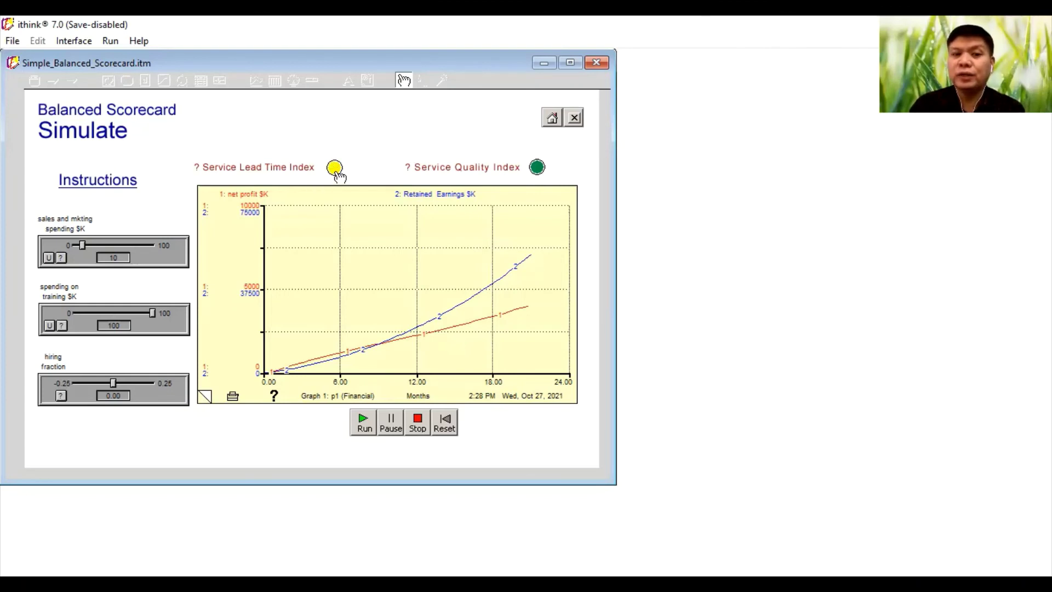
{"action": "left_click", "coordinate": [204, 397]}
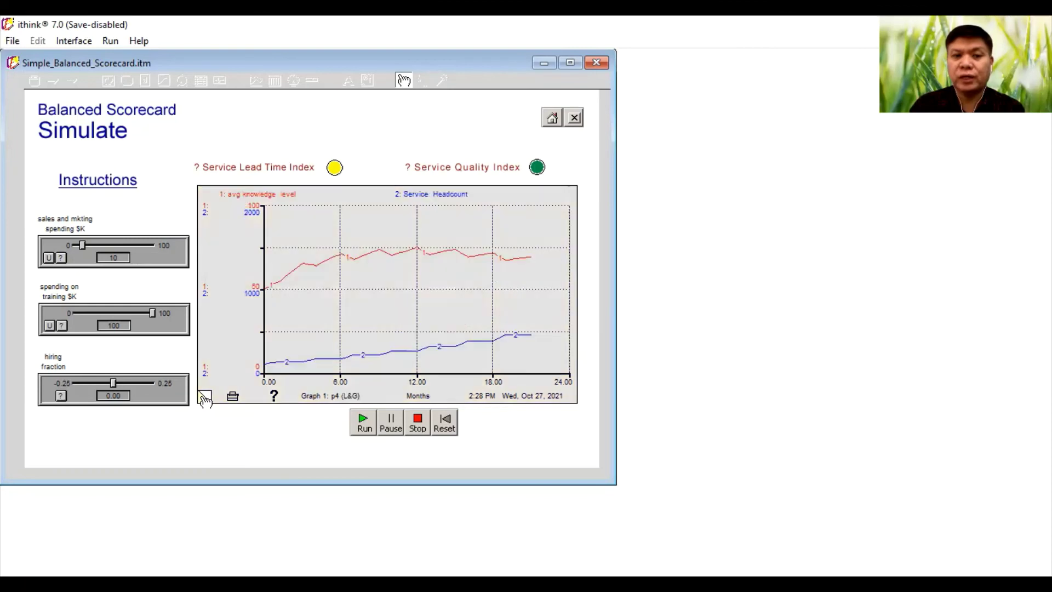
{"action": "left_click", "coordinate": [204, 397]}
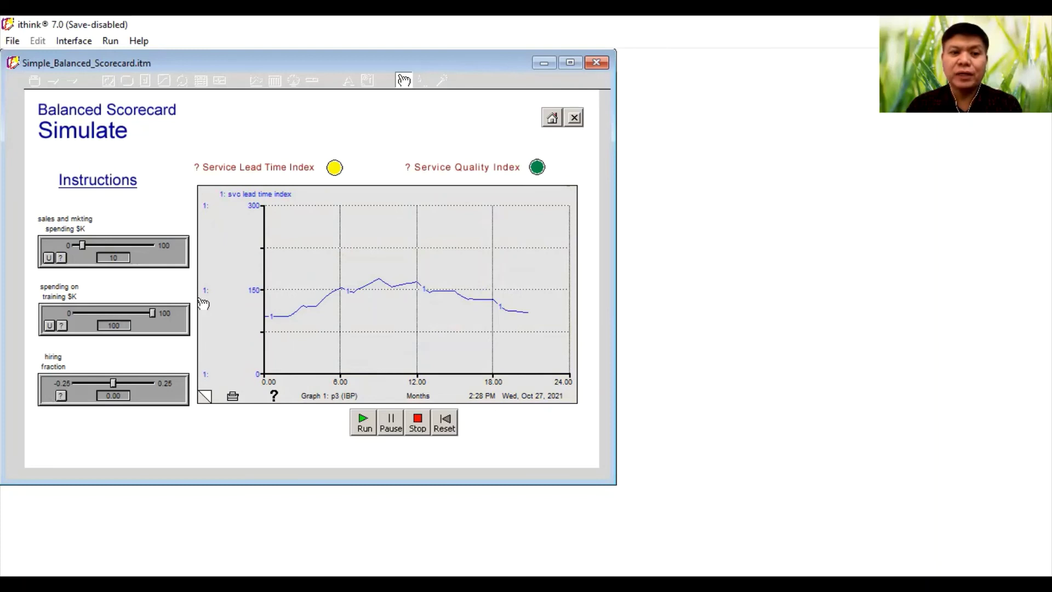
Set sales and marketing spending to 20, training spending to 90 and hiring fraction to 0.20, and run the final period on the Financial graph
{"action": "left_click_drag", "start_coordinate": [82, 249], "coordinate": [86, 252]}
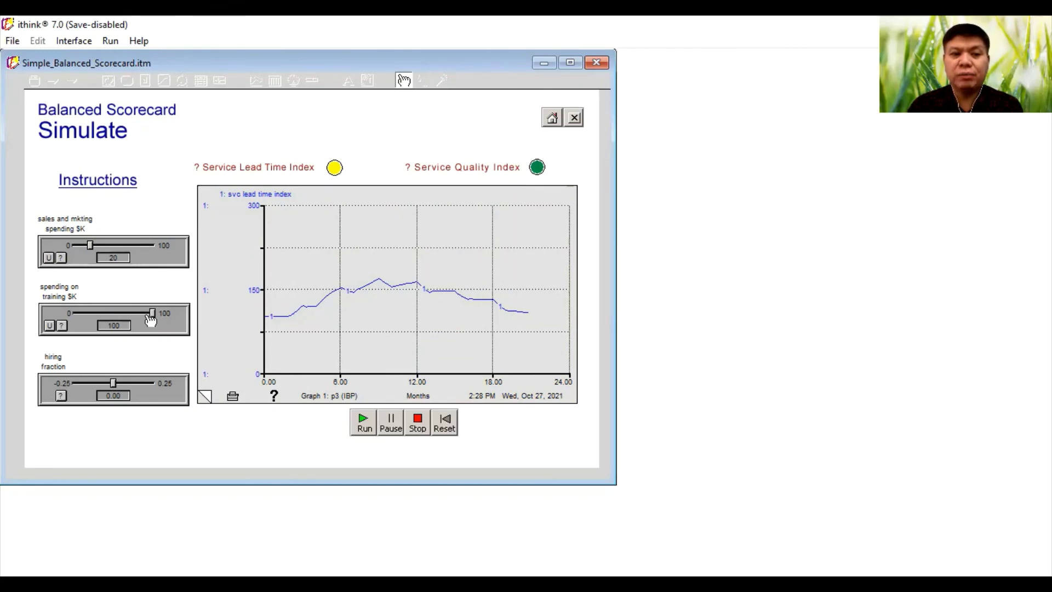
{"action": "left_click_drag", "start_coordinate": [154, 323], "coordinate": [149, 325]}
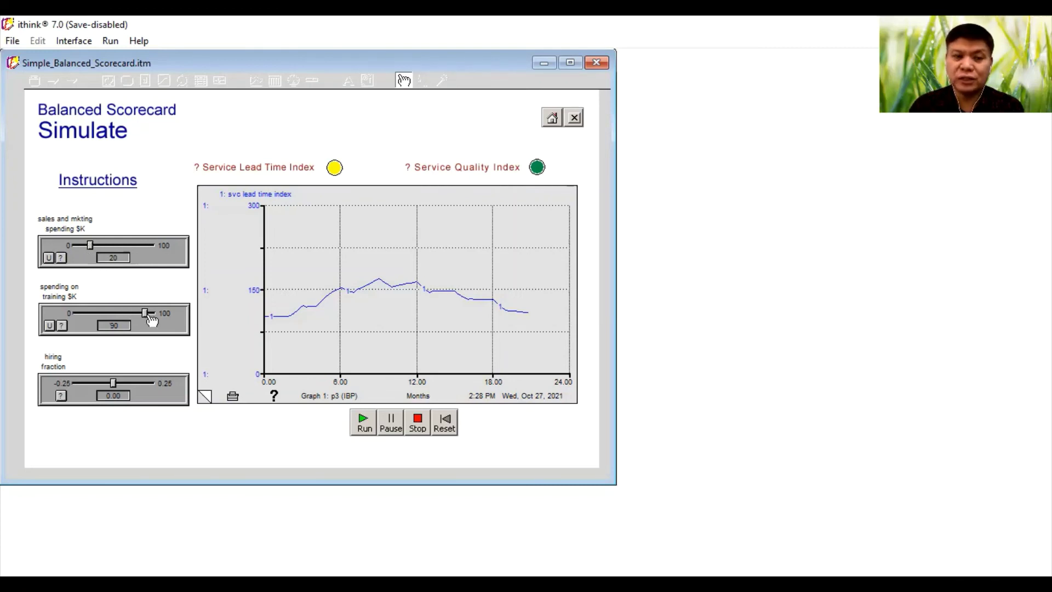
{"action": "left_click_drag", "start_coordinate": [113, 383], "coordinate": [145, 400]}
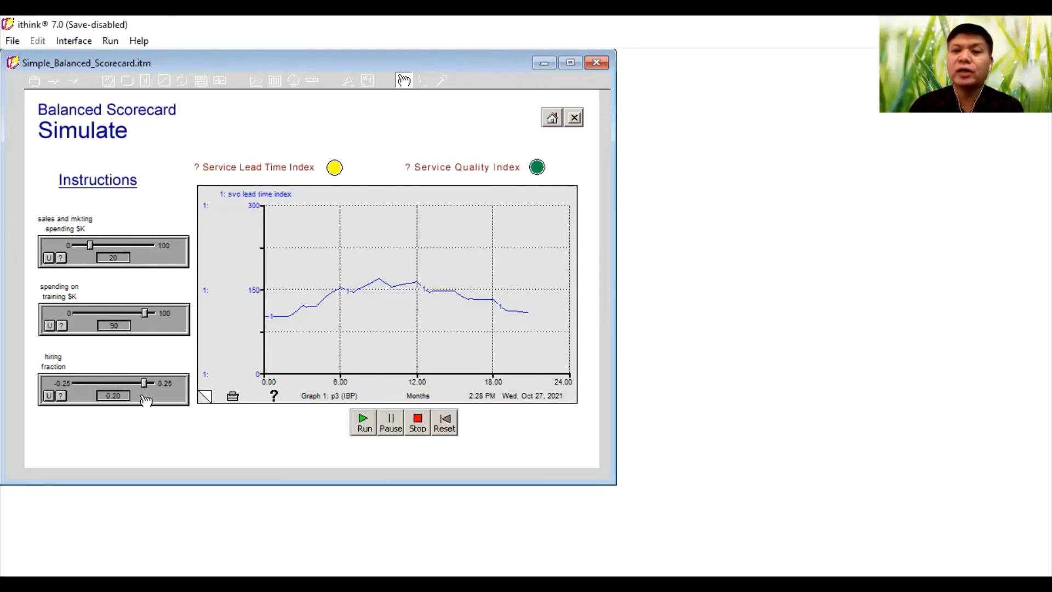
{"action": "left_click", "coordinate": [207, 401]}
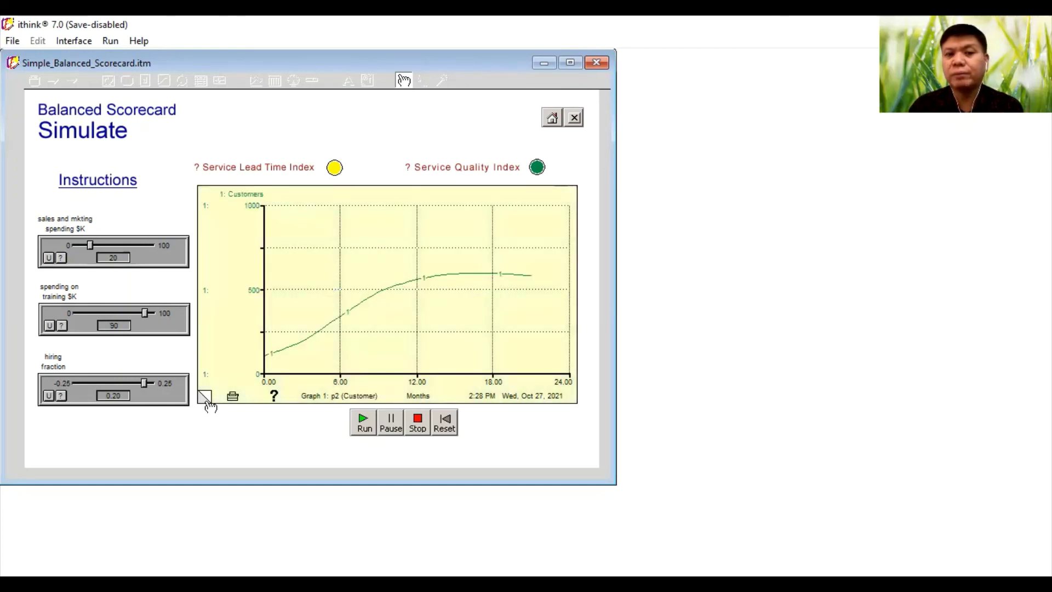
{"action": "left_click", "coordinate": [206, 399]}
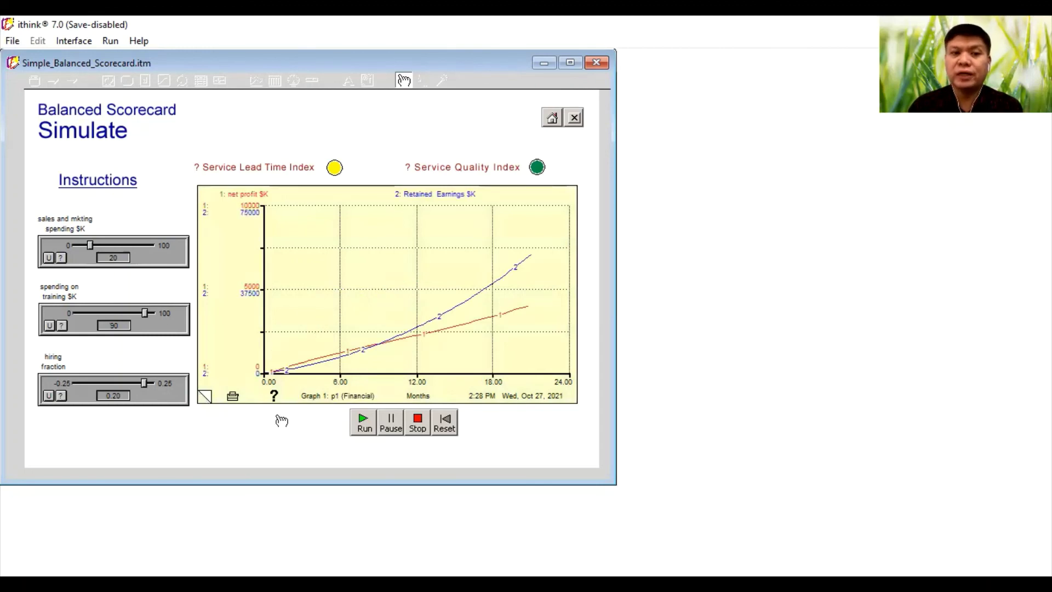
{"action": "left_click", "coordinate": [363, 423]}
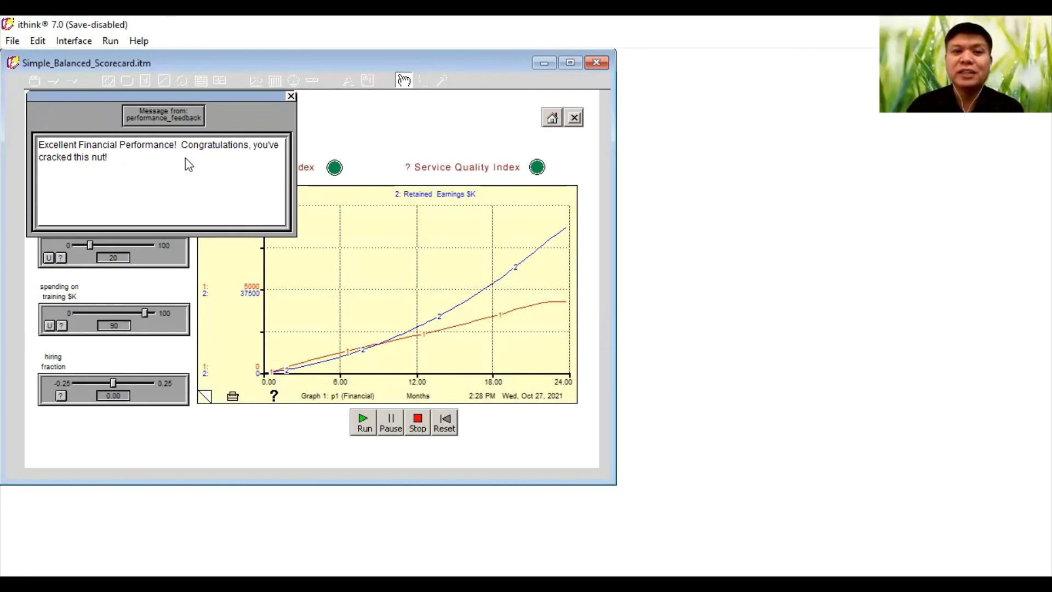
Dismiss the financial performance message and read the final net profit and retained earnings at the end of the Financial graph's curves
{"action": "left_click", "coordinate": [292, 97]}
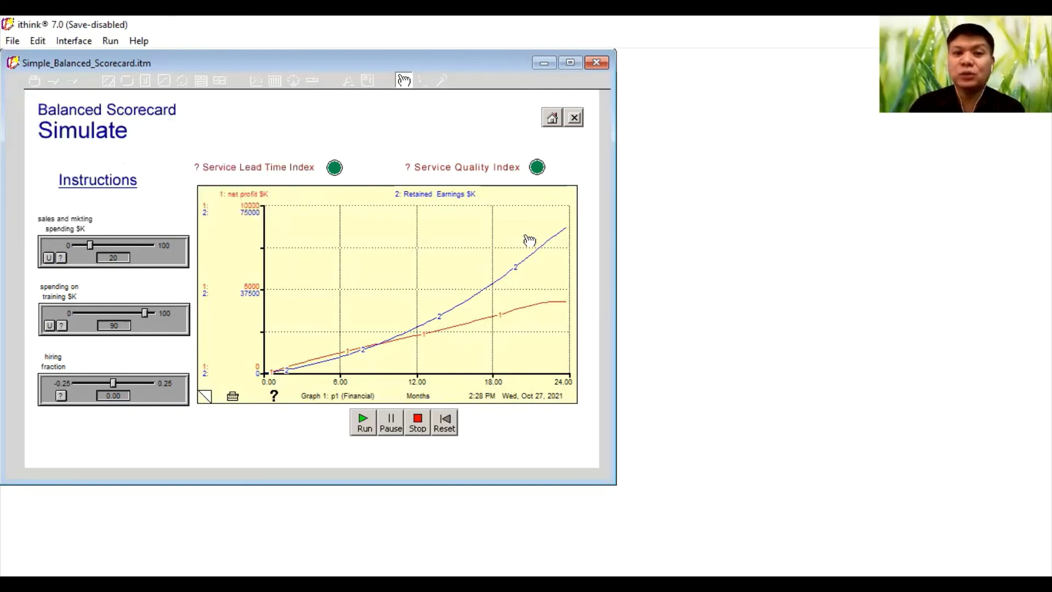
{"action": "left_click", "coordinate": [567, 230]}
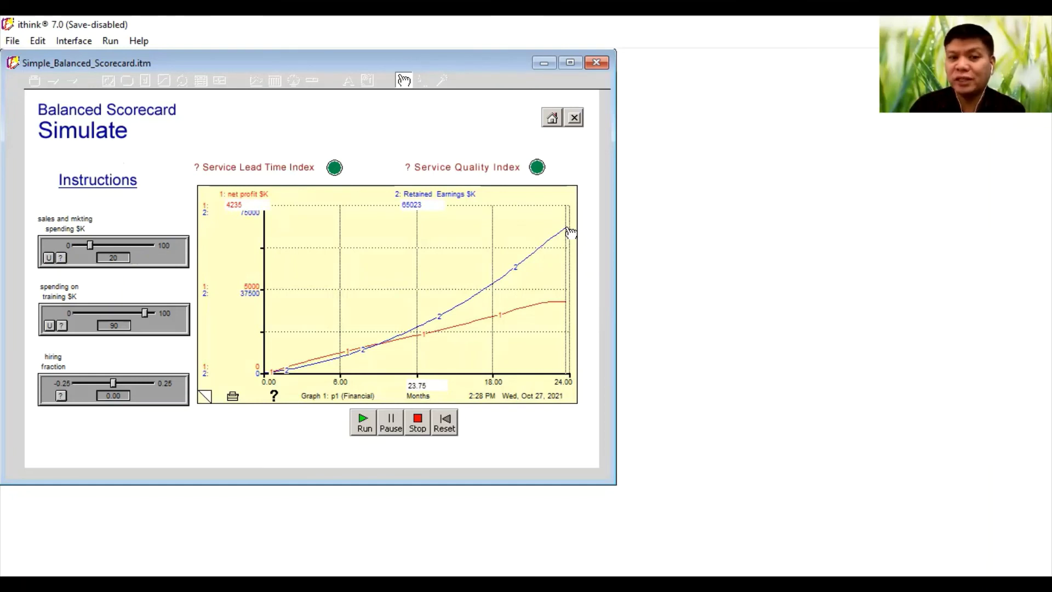
{"action": "left_click_drag", "start_coordinate": [570, 233], "coordinate": [568, 230]}
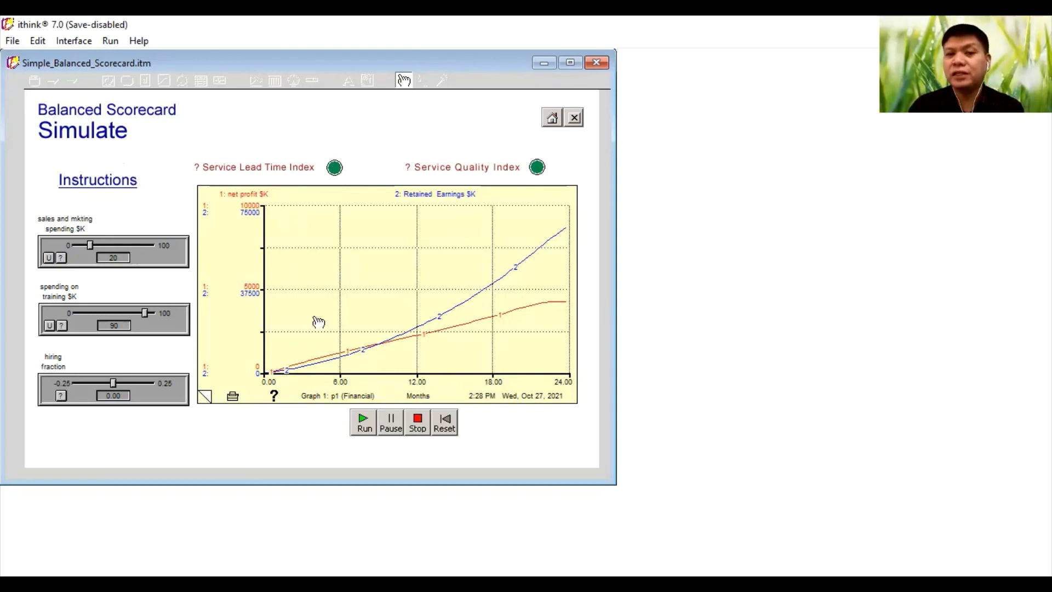
Review the final knowledge level and headcount, service lead time index and Customers graphs, and return to the Financial graph
{"action": "left_click", "coordinate": [205, 397]}
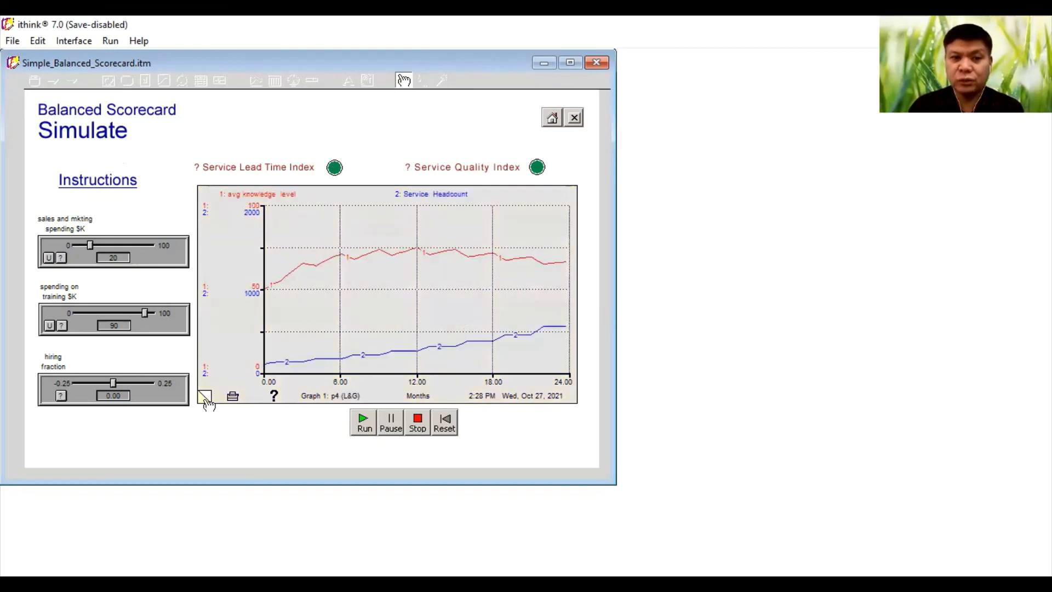
{"action": "left_click", "coordinate": [205, 397]}
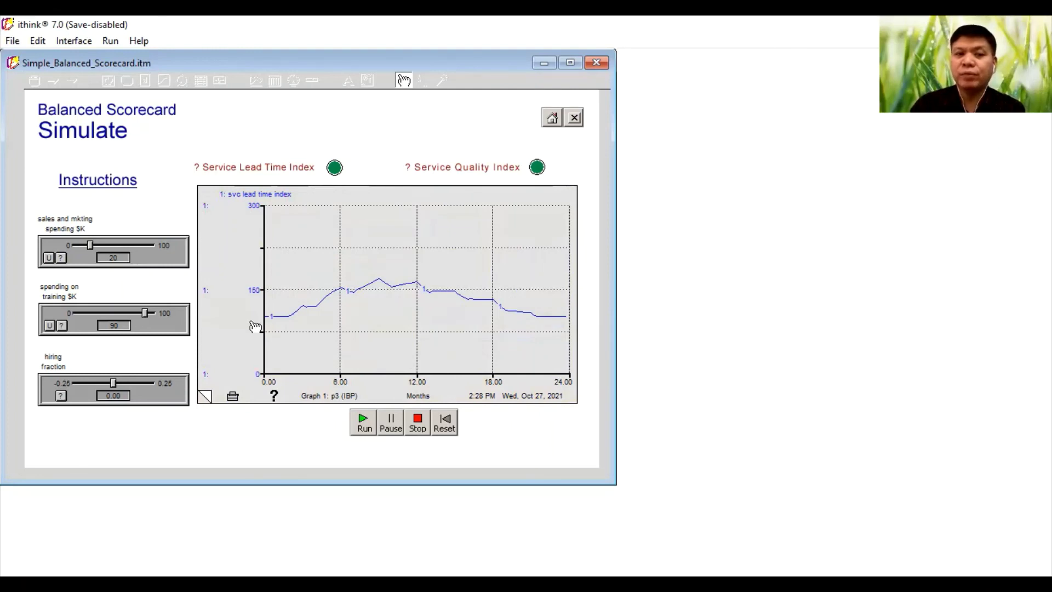
{"action": "left_click", "coordinate": [204, 399]}
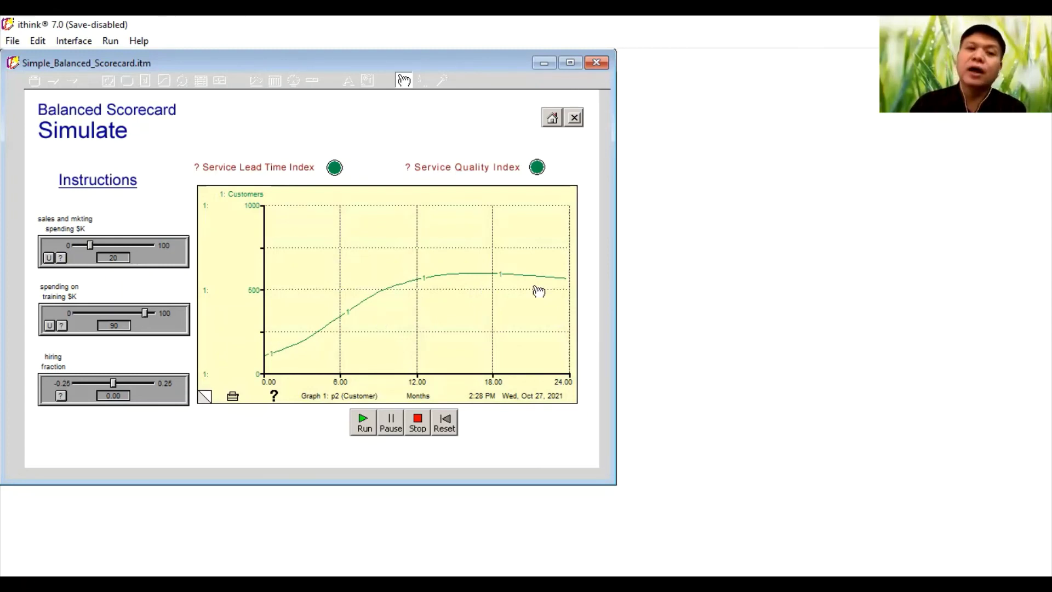
{"action": "left_click", "coordinate": [206, 396]}
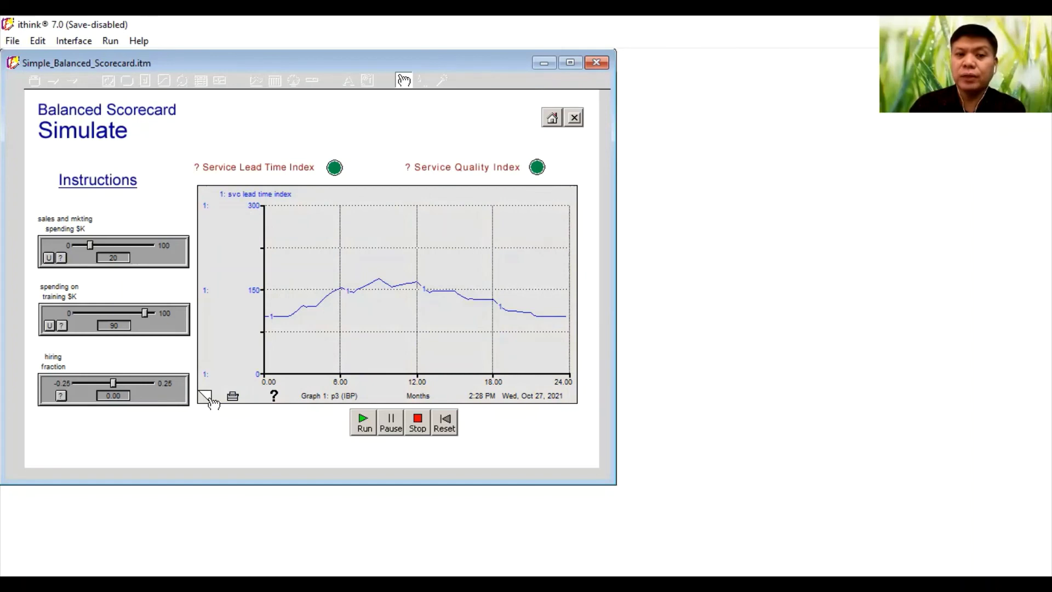
{"action": "left_click", "coordinate": [206, 396]}
{"action": "left_click", "coordinate": [207, 398]}
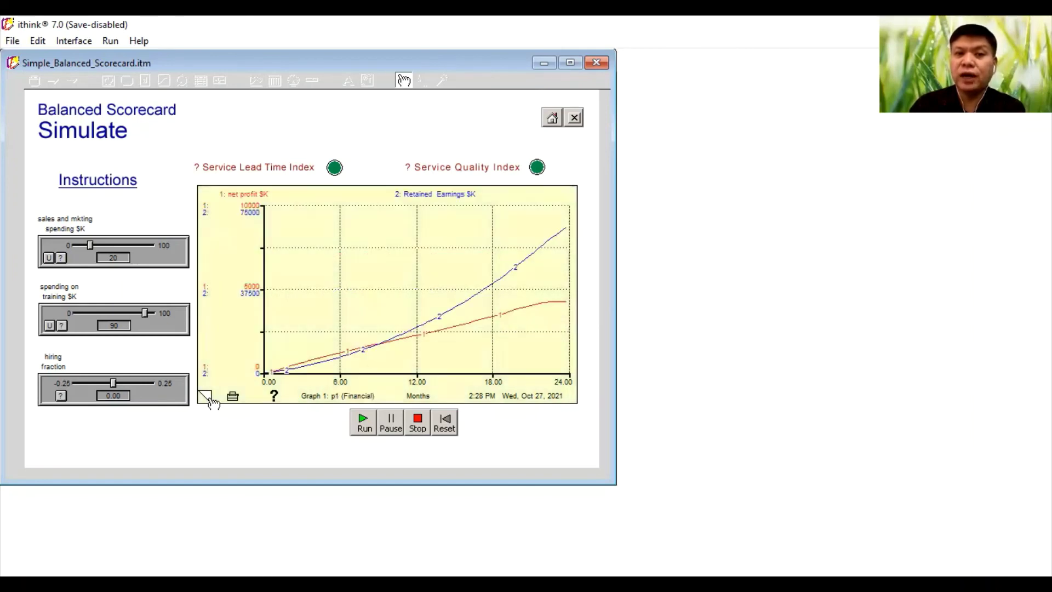